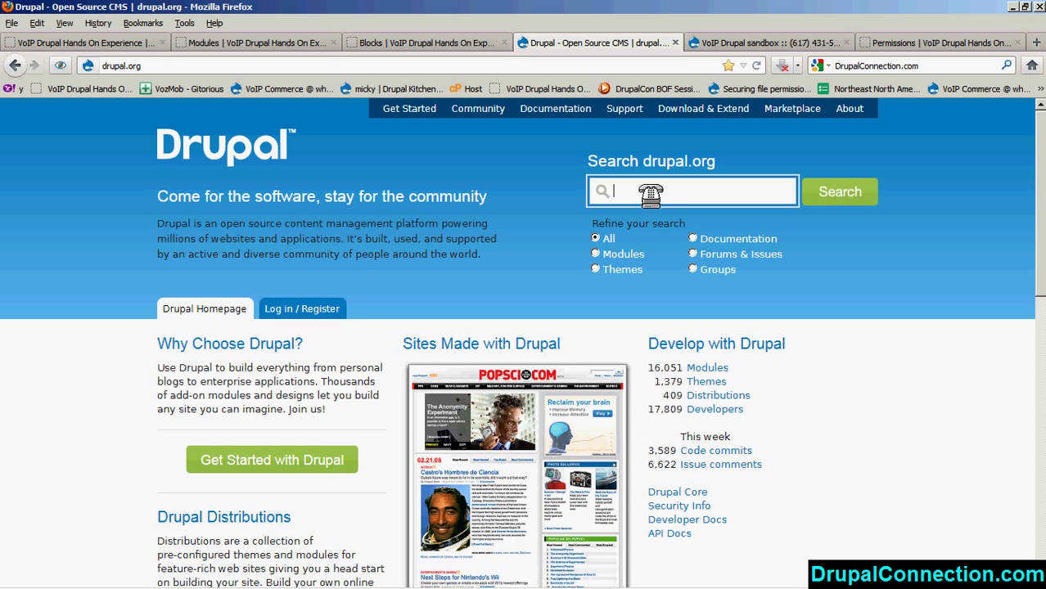
# Step: Search drupal.org for click2call, limiting the search to modules
pyautogui.write('click')
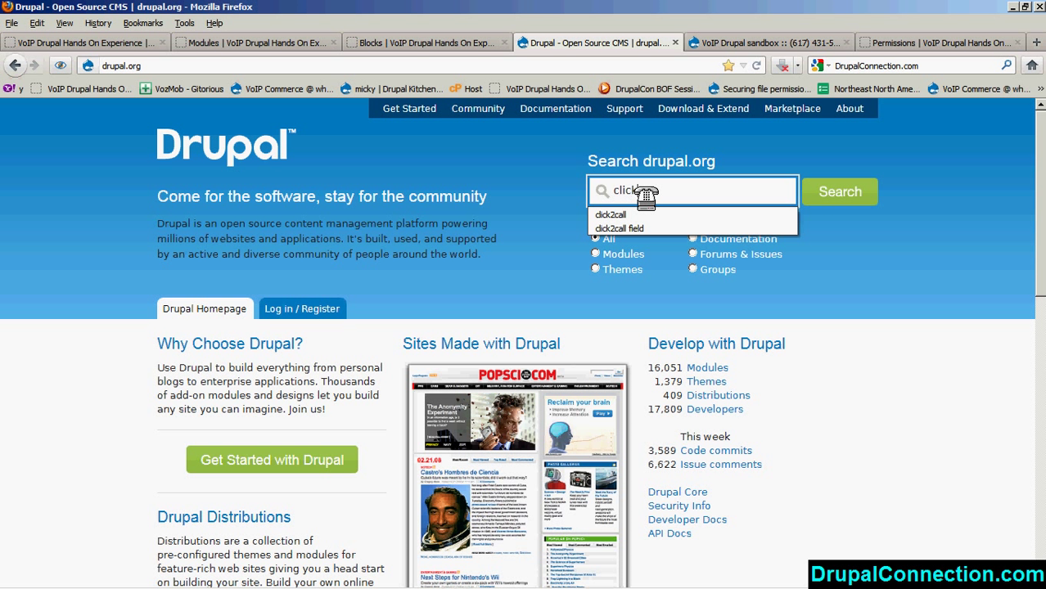
pyautogui.press('Down')
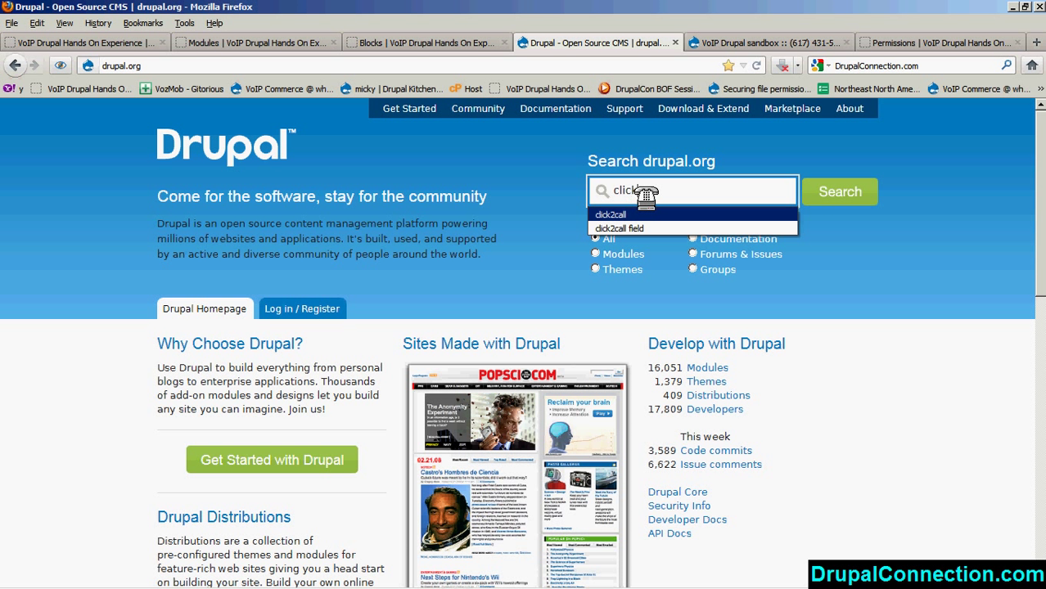
pyautogui.press('Return')
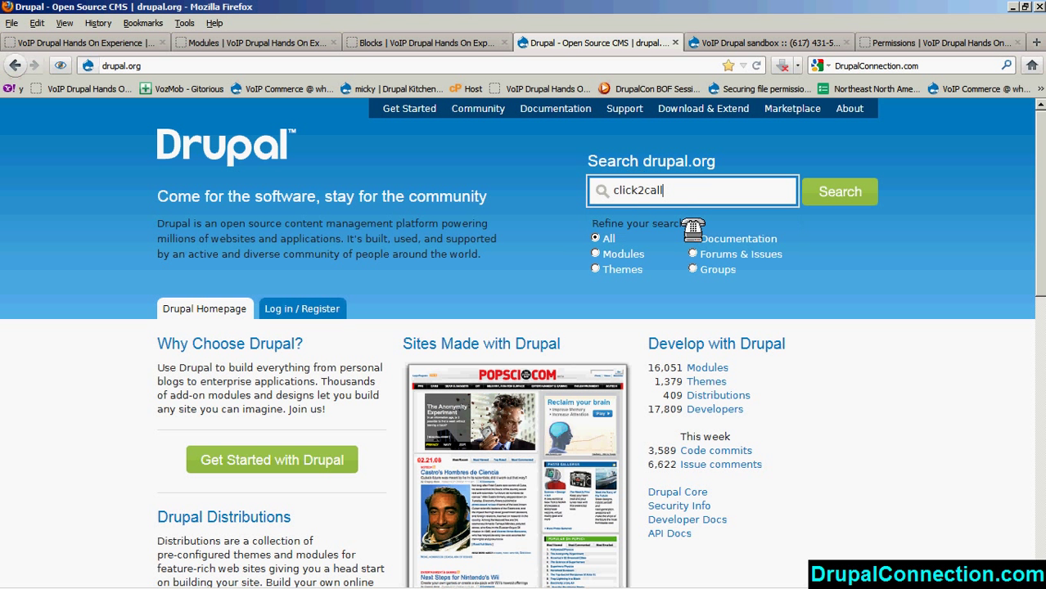
pyautogui.click(596, 253)
pyautogui.click(834, 190)
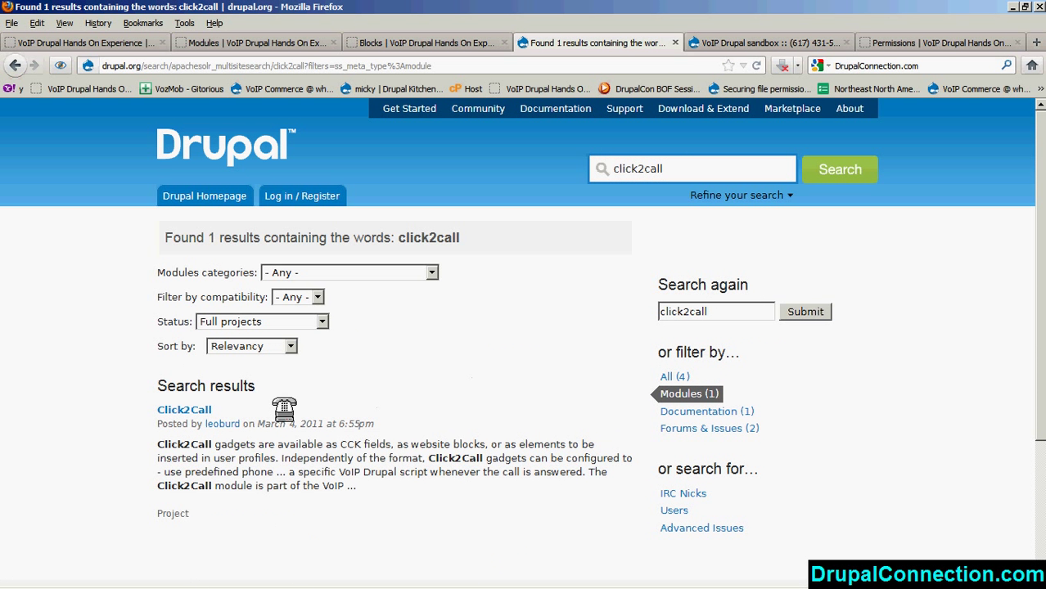
# Step: Open the Click2Call project page from the search results and review its description and recommended releases
pyautogui.click(193, 410)
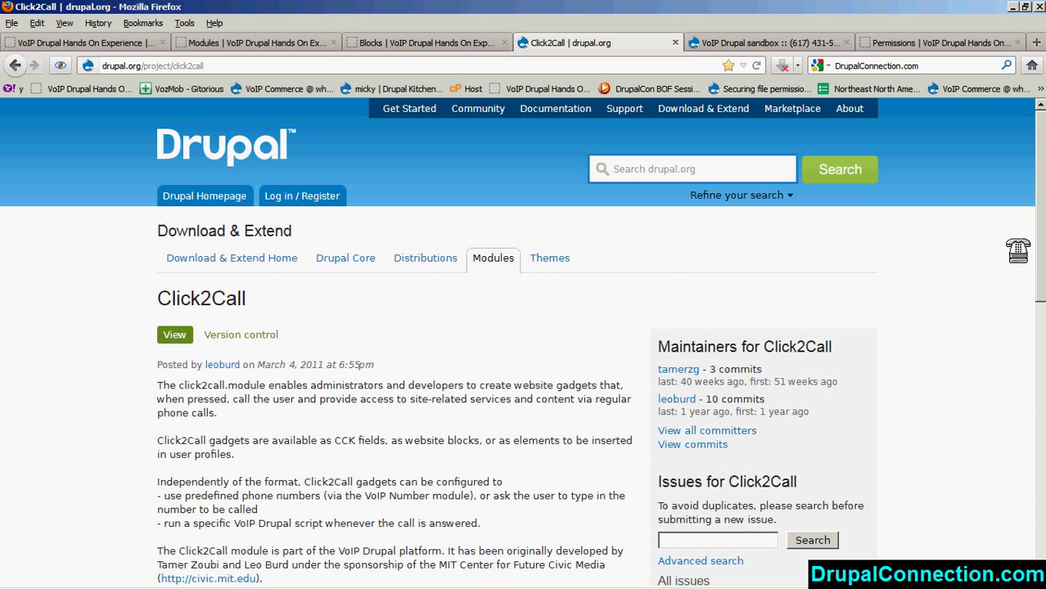
pyautogui.scroll(-2, 1038, 270)
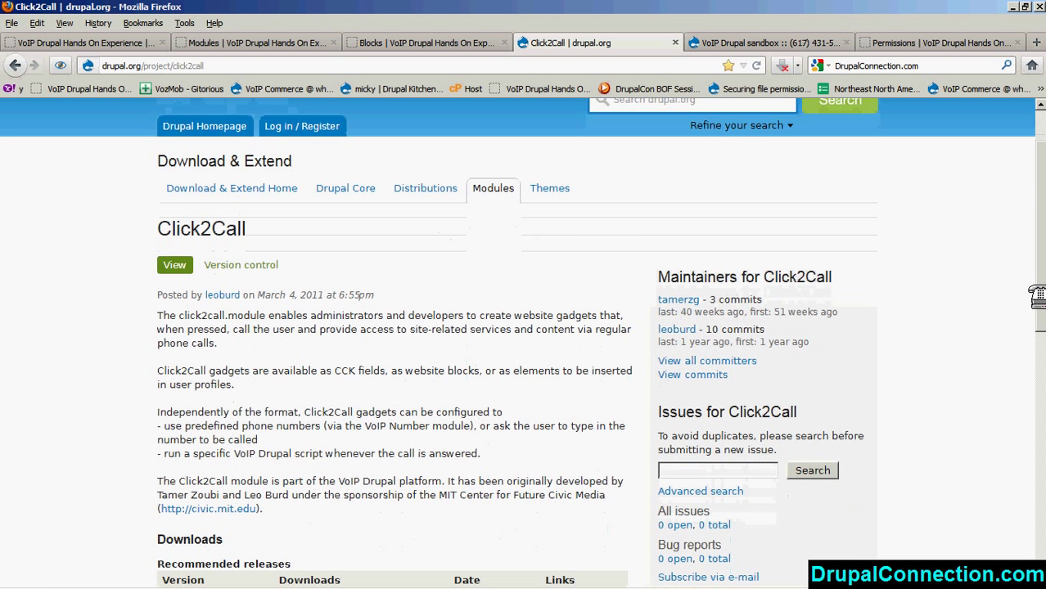
pyautogui.scroll(-1, 1036, 301)
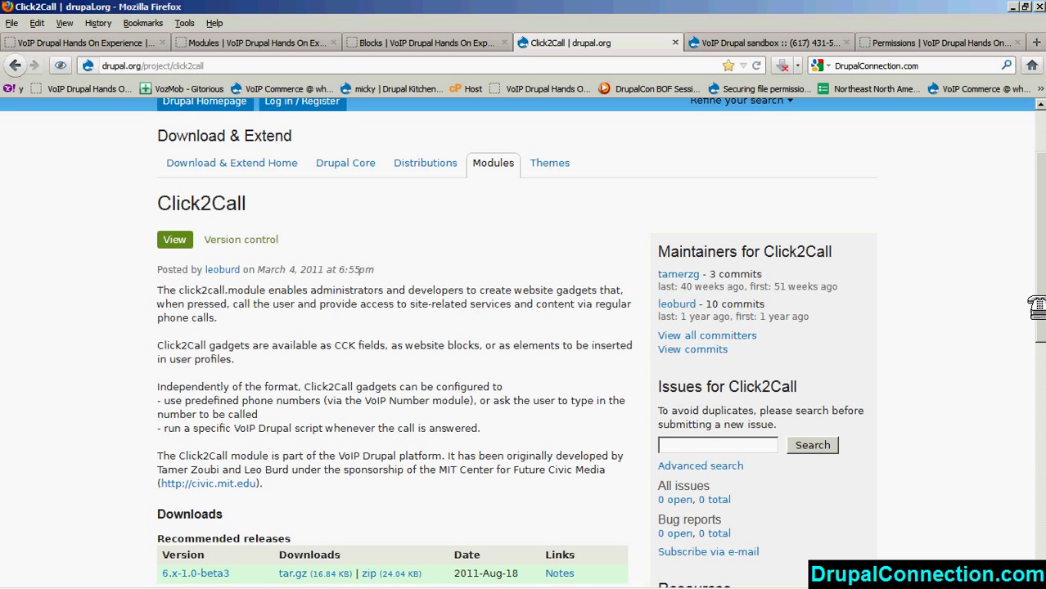
pyautogui.scroll(-1, 1036, 306)
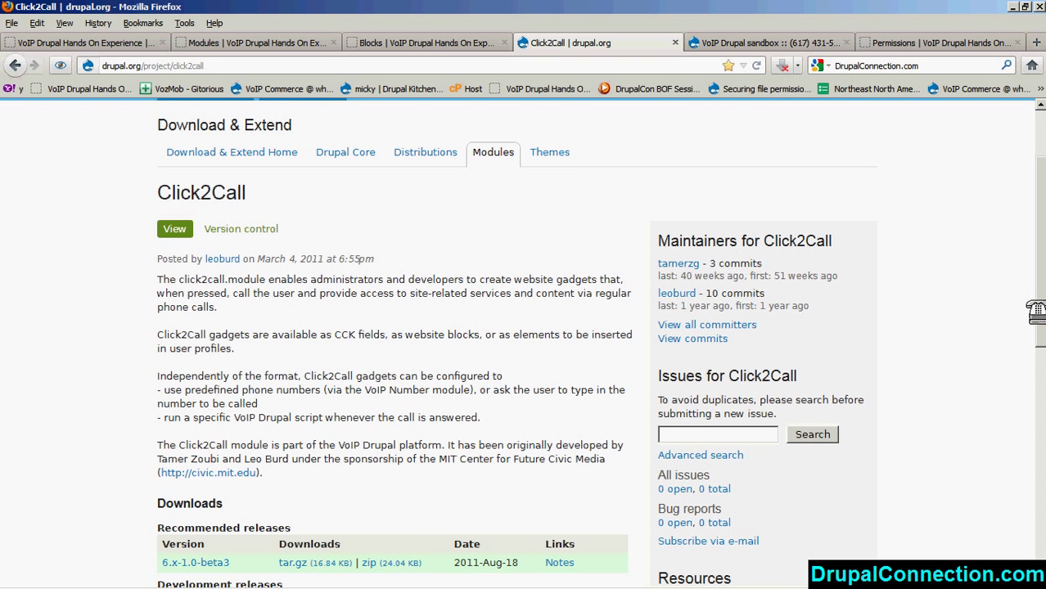
pyautogui.scroll(-1, 1036, 312)
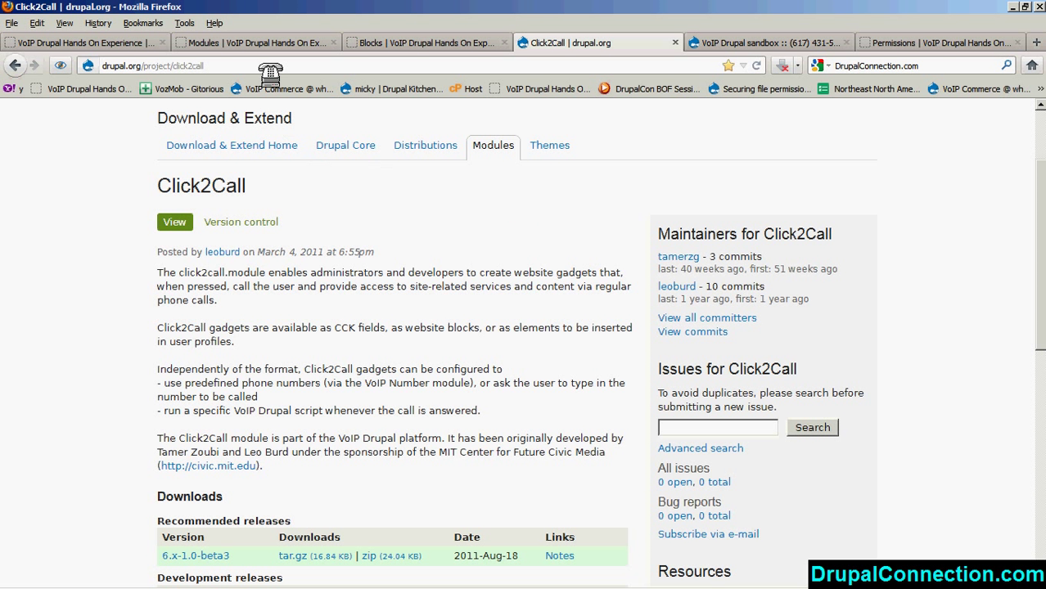
# Step: Switch to the site's Modules page and check the Click2Call Field module under CCK and the modules in the Click2Call group
pyautogui.click(263, 42)
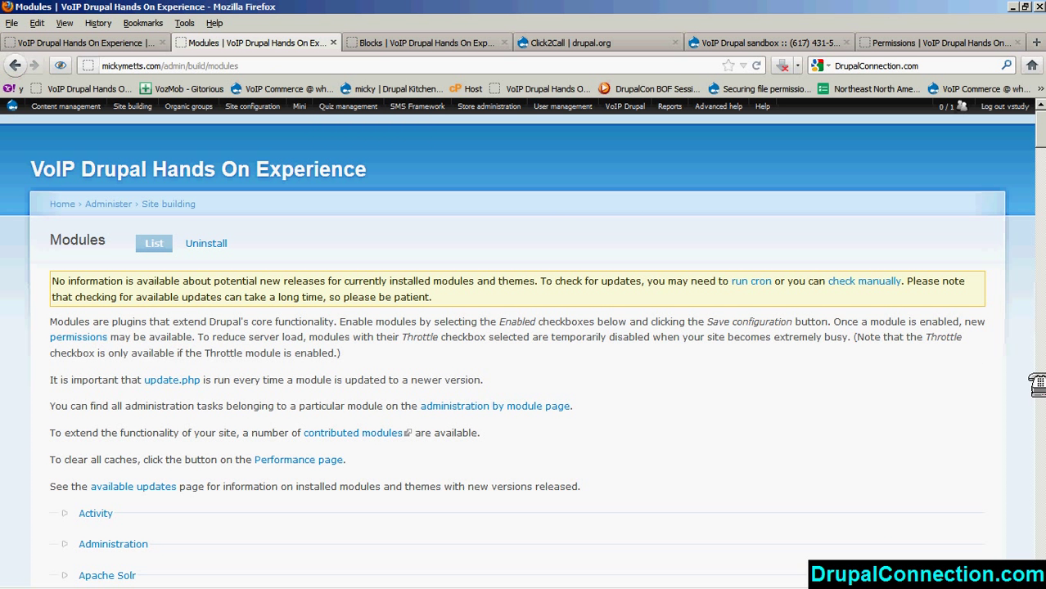
pyautogui.moveTo(1035, 139); pyautogui.dragTo(1033, 181)
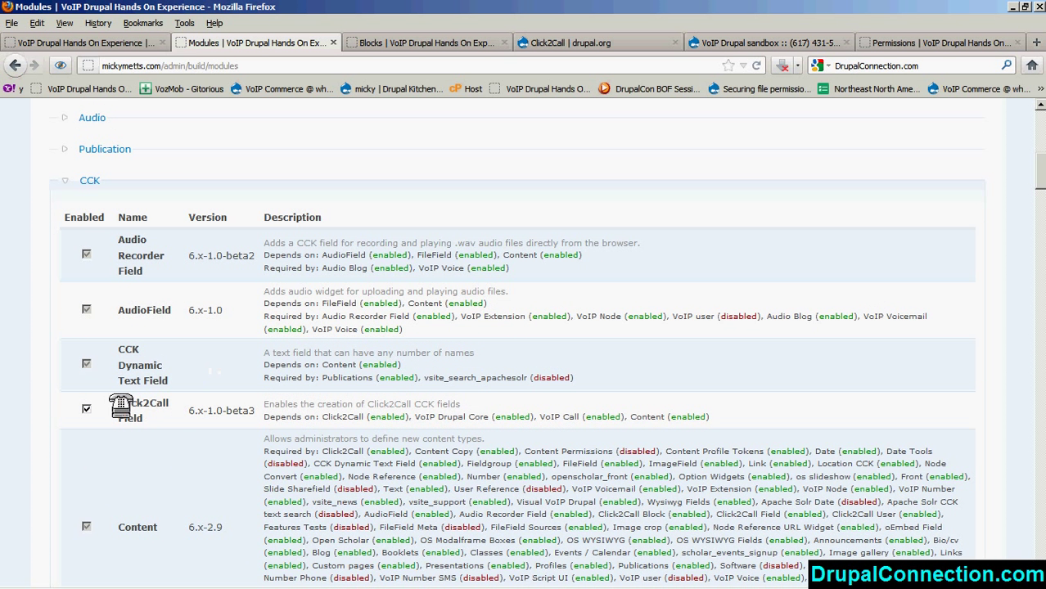
pyautogui.moveTo(119, 403); pyautogui.dragTo(181, 439)
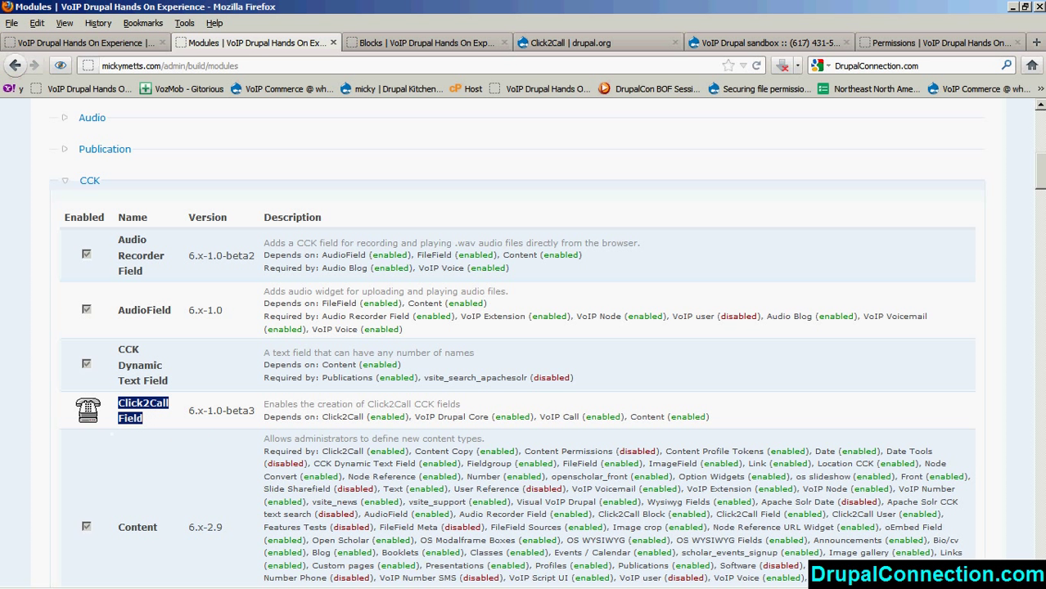
pyautogui.click(87, 409)
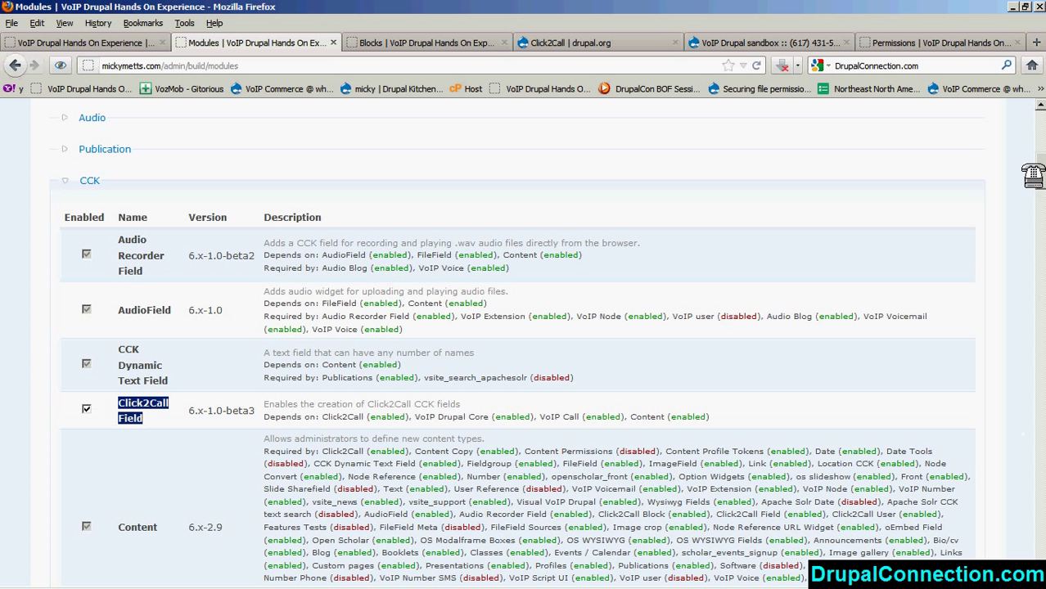
pyautogui.moveTo(1036, 176); pyautogui.dragTo(1030, 323)
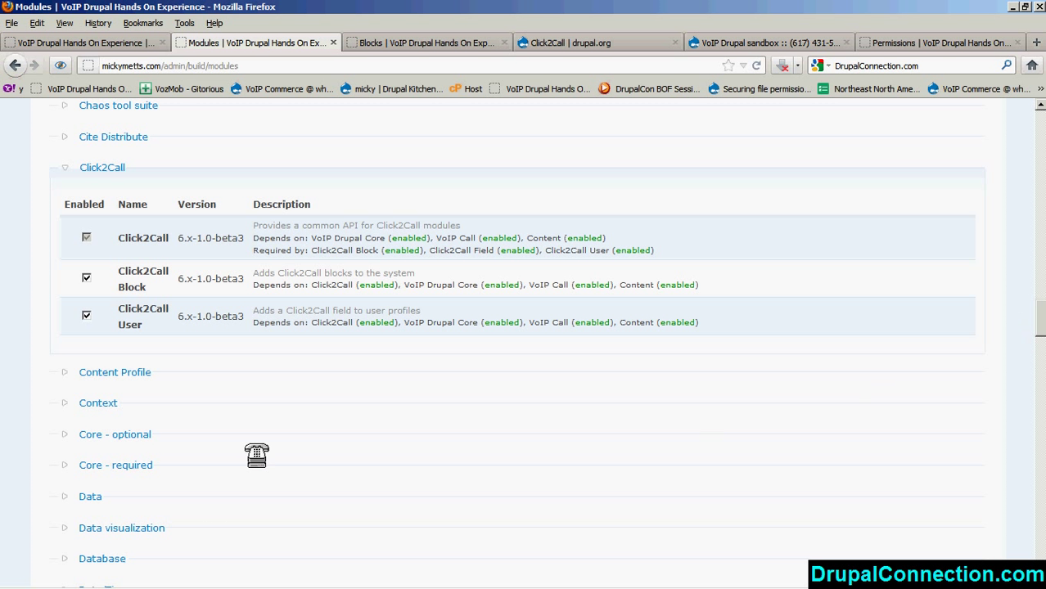
# Step: Switch to the voip_modules folder in the file explorer and open README.txt from its click2call subfolder
pyautogui.moveTo(98, 583)
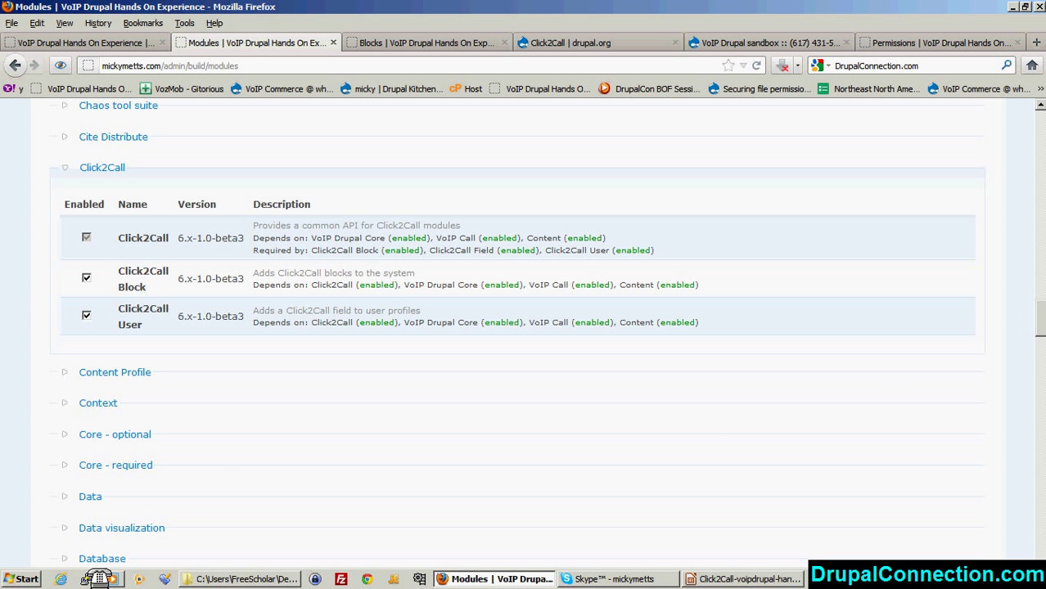
pyautogui.click(227, 579)
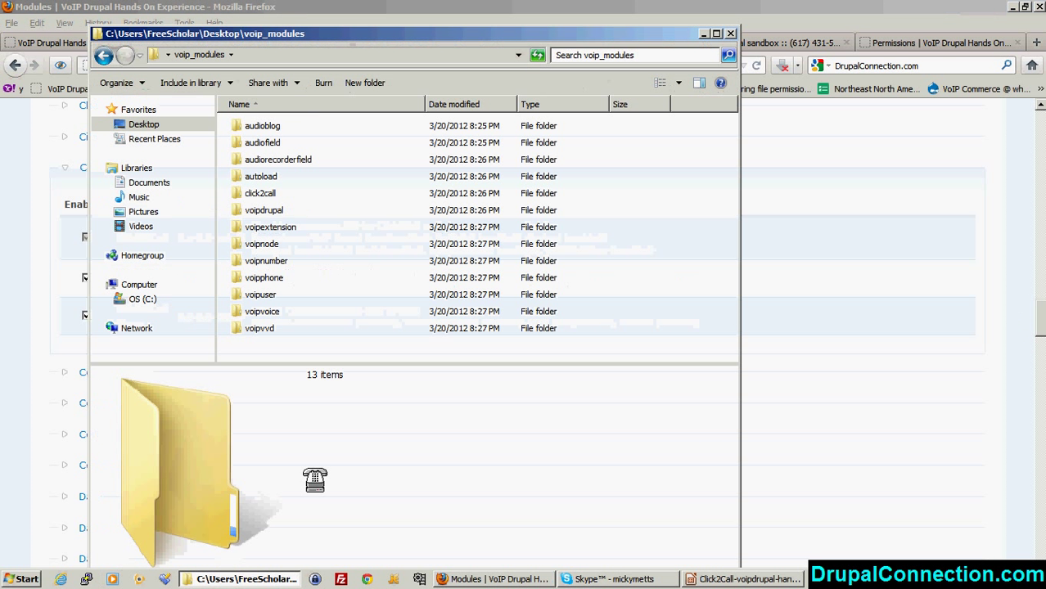
pyautogui.click(250, 193)
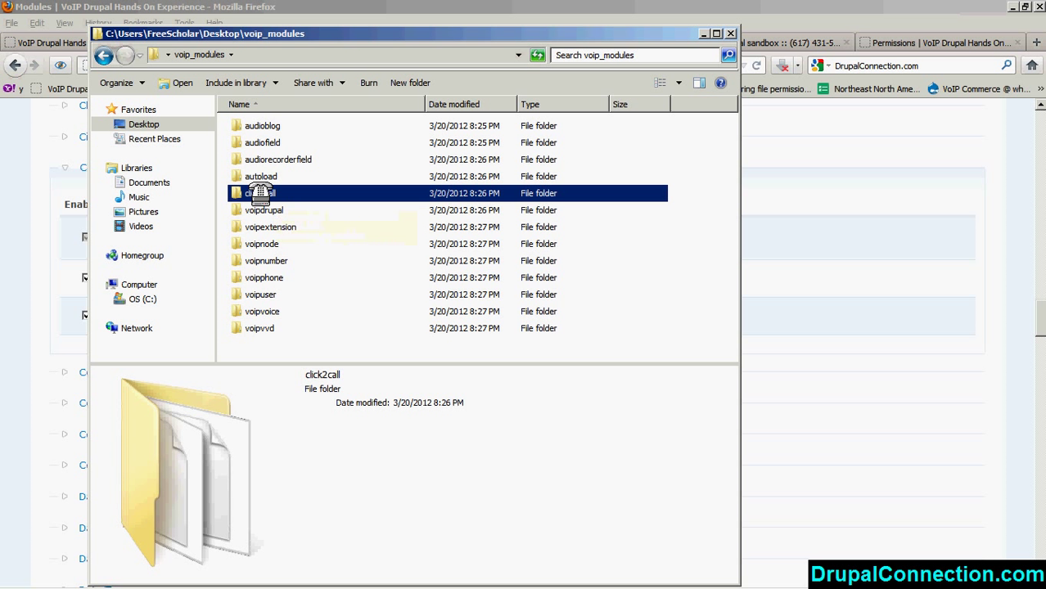
pyautogui.doubleClick(259, 193)
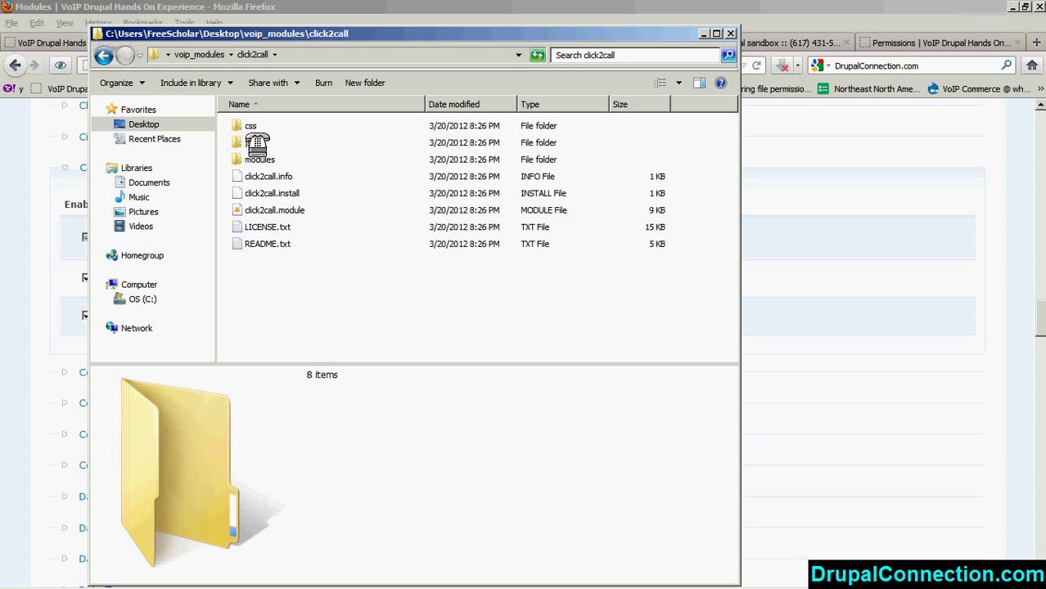
pyautogui.click(265, 244)
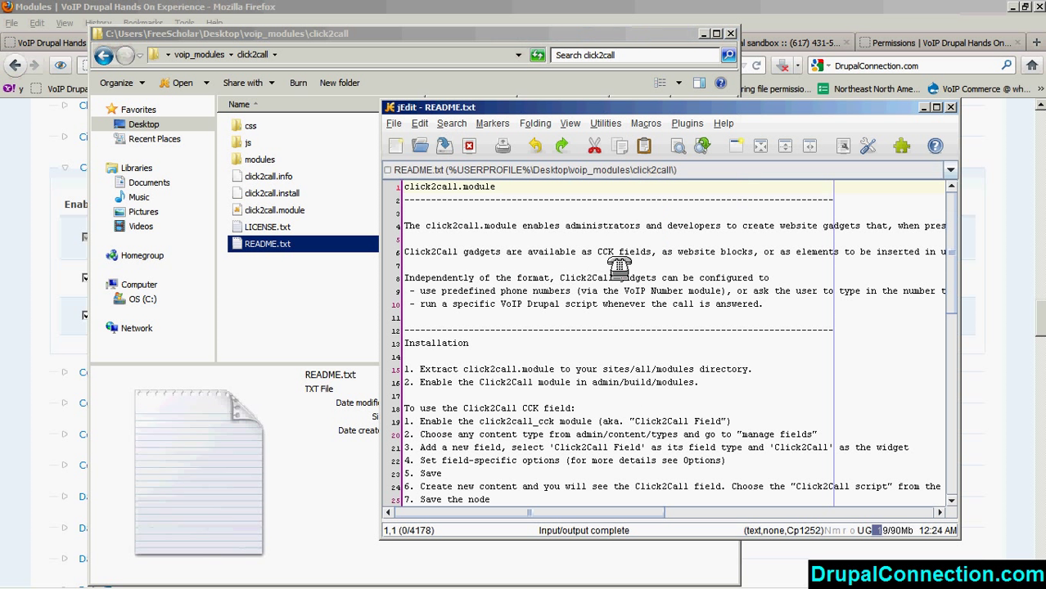
# Step: Maximize the Click2Call README, read it through to the end, close it and minimize the folder window
pyautogui.click(936, 108)
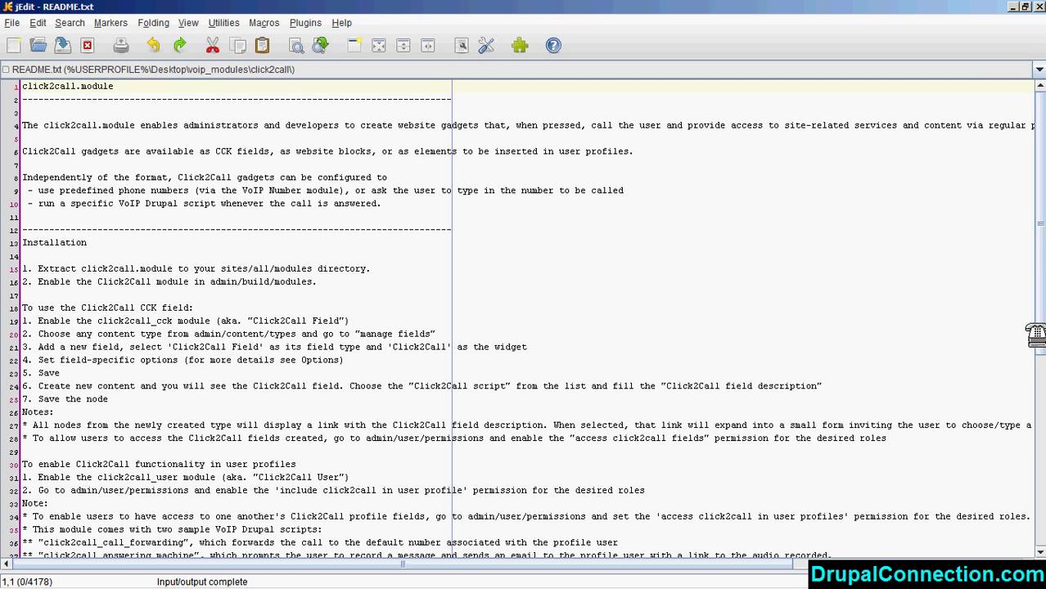
pyautogui.moveTo(1035, 334); pyautogui.dragTo(1037, 383)
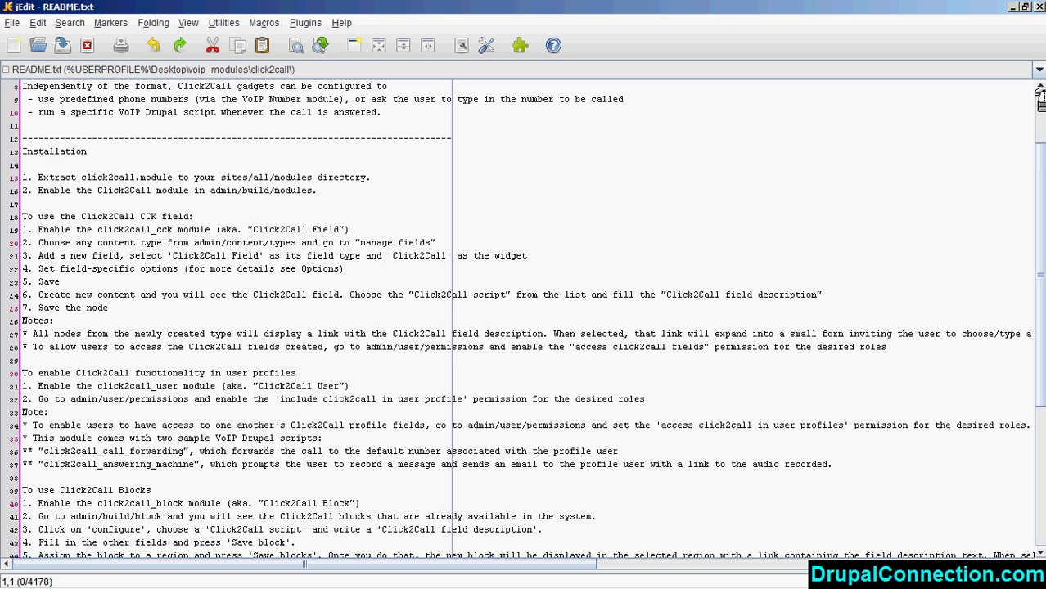
pyautogui.moveTo(1035, 156); pyautogui.dragTo(1035, 335)
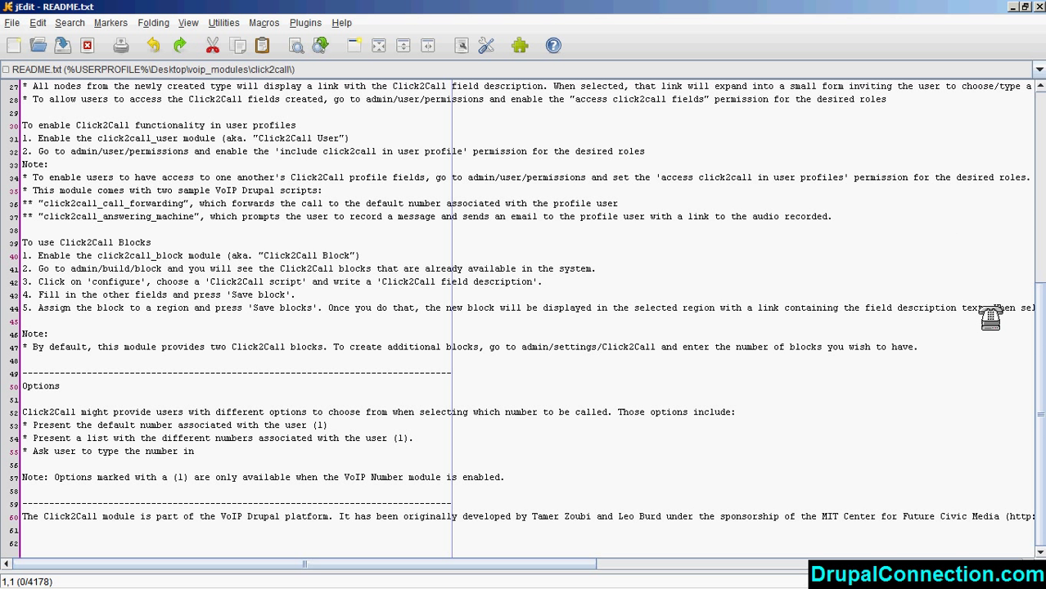
pyautogui.click(1038, 6)
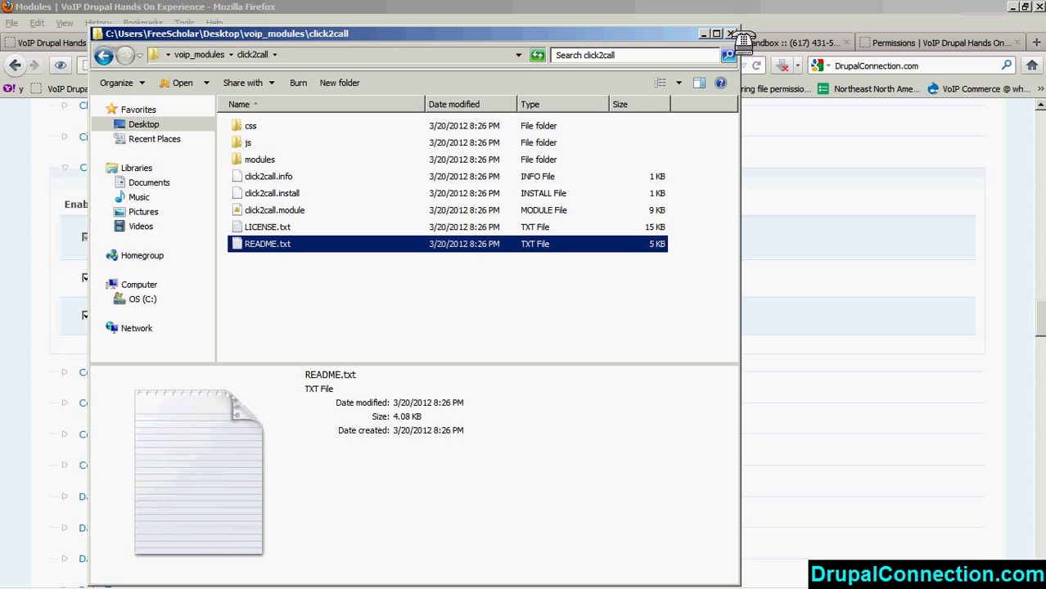
pyautogui.click(701, 33)
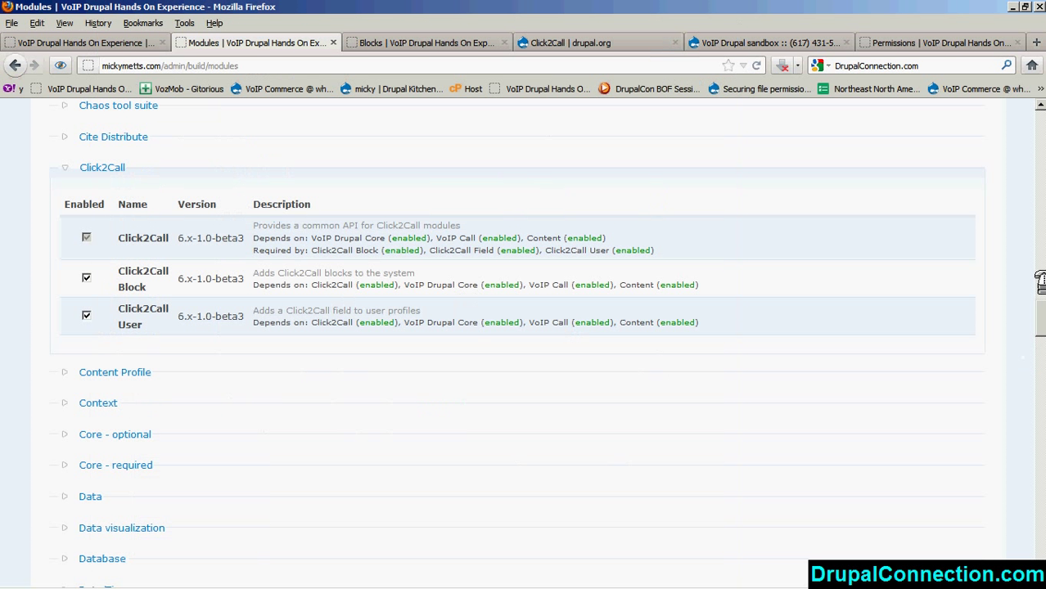
# Step: View the end of the site's module list and switch to the VoIP Drupal Hands On Experience home page
pyautogui.moveTo(1036, 327); pyautogui.dragTo(1021, 560)
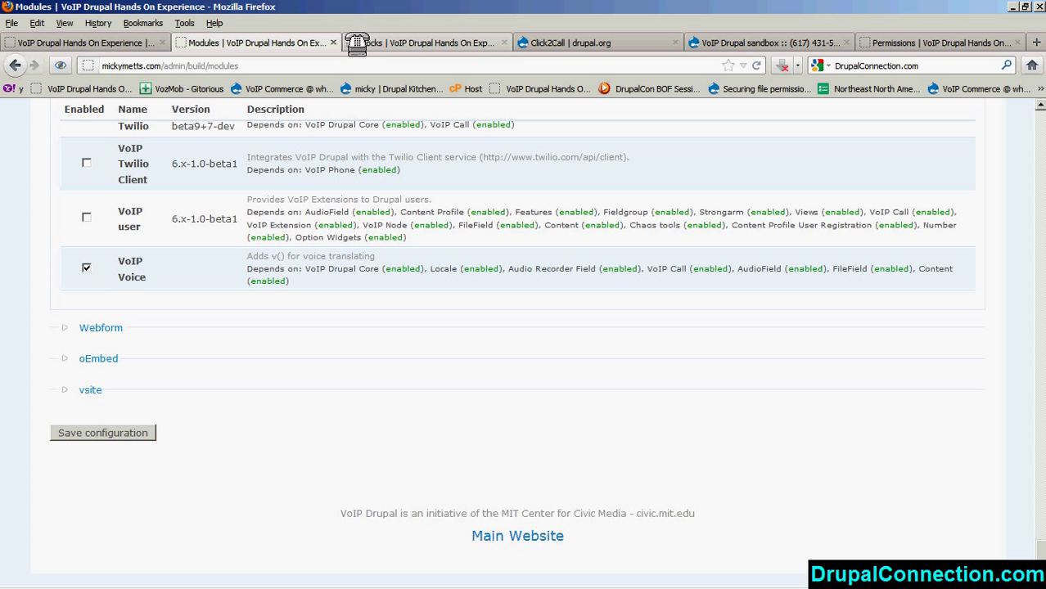
pyautogui.click(119, 41)
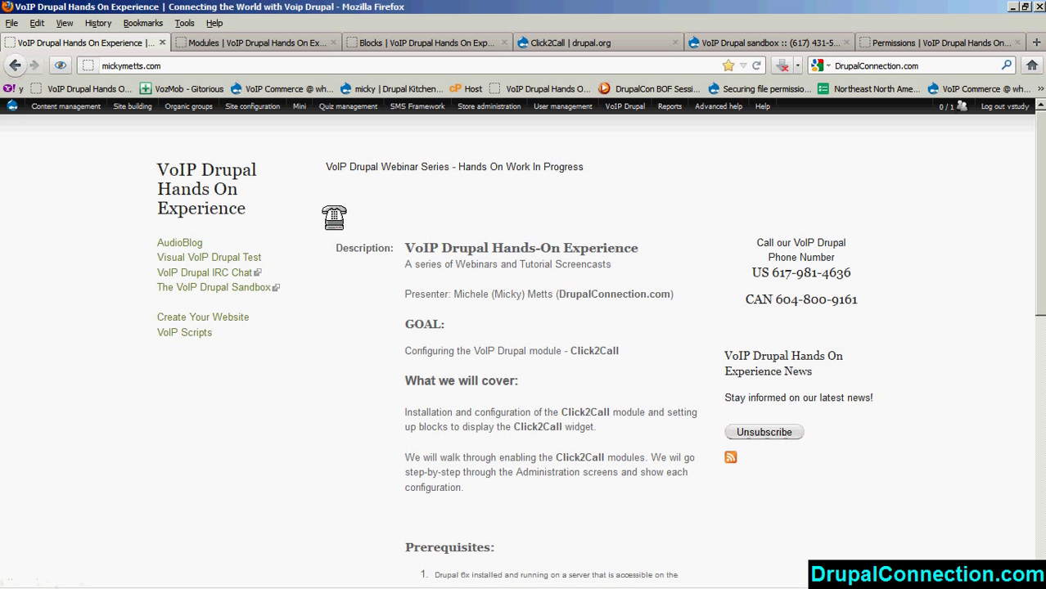
# Step: Switch to the Blocks administration page and review the assigned regions and the disabled Click2Call blocks
pyautogui.click(397, 40)
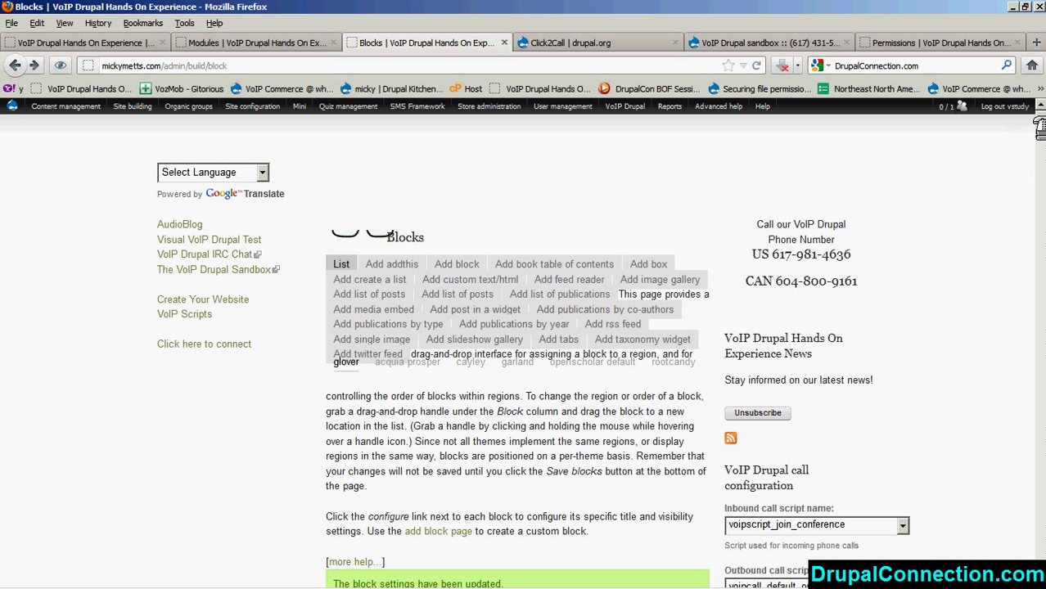
pyautogui.scroll(-5, 1037, 127)
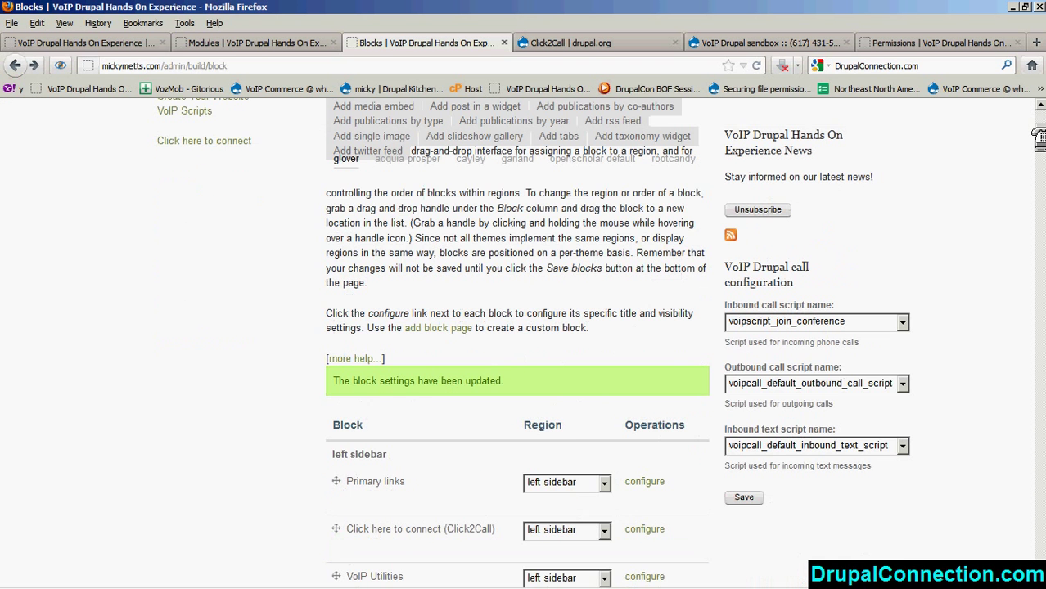
pyautogui.scroll(3, 1037, 138)
pyautogui.scroll(-15, 1038, 164)
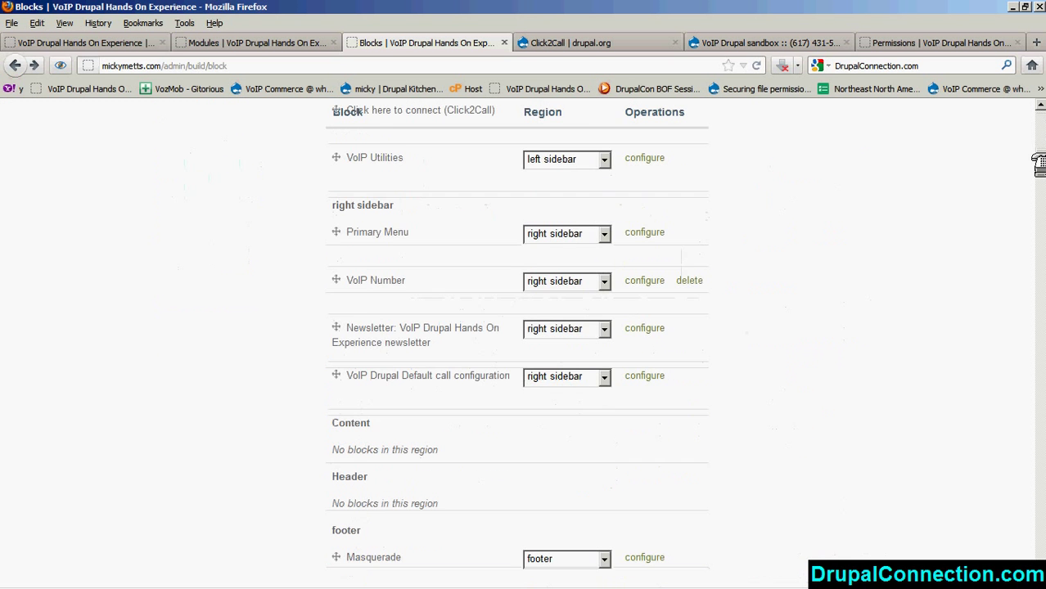
pyautogui.scroll(-7, 1038, 203)
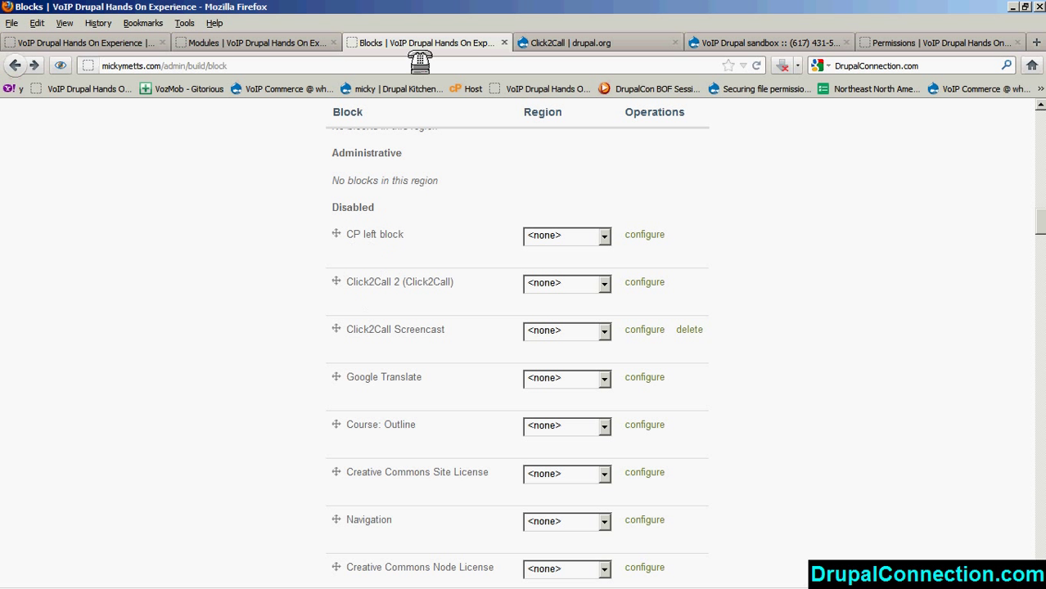
# Step: Reload the Blocks administration page and review the Click2Call blocks in the Disabled region
pyautogui.rightClick(837, 147)
pyautogui.click(754, 65)
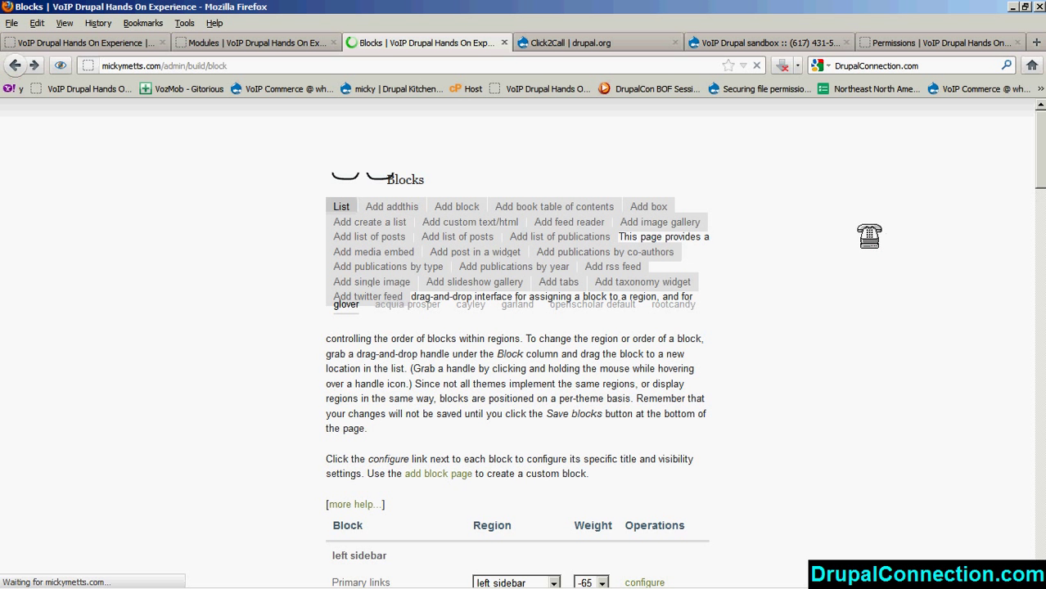
pyautogui.scroll(-5, 939, 230)
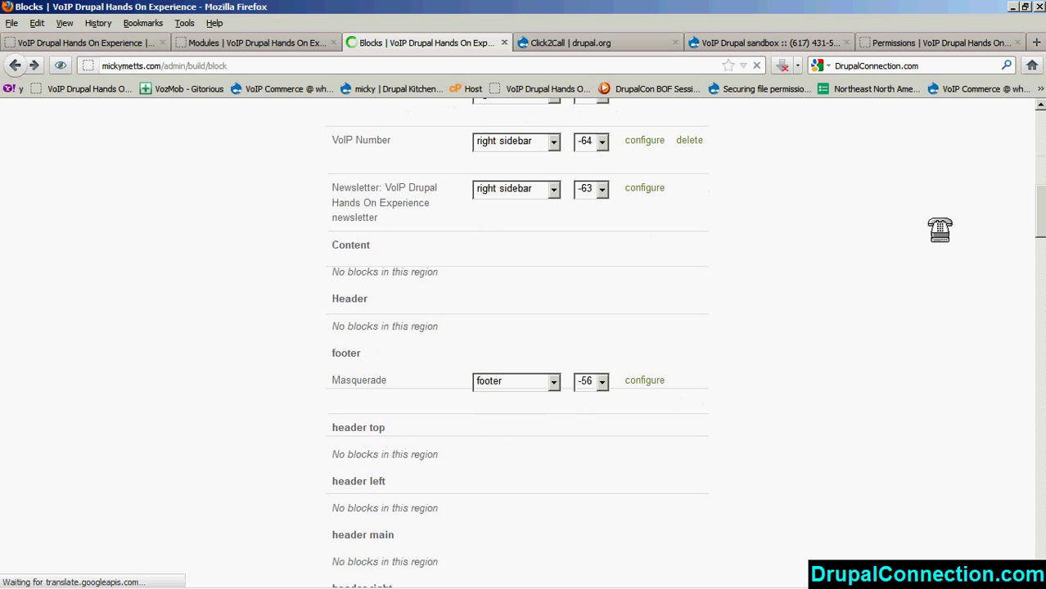
pyautogui.scroll(-10, 940, 229)
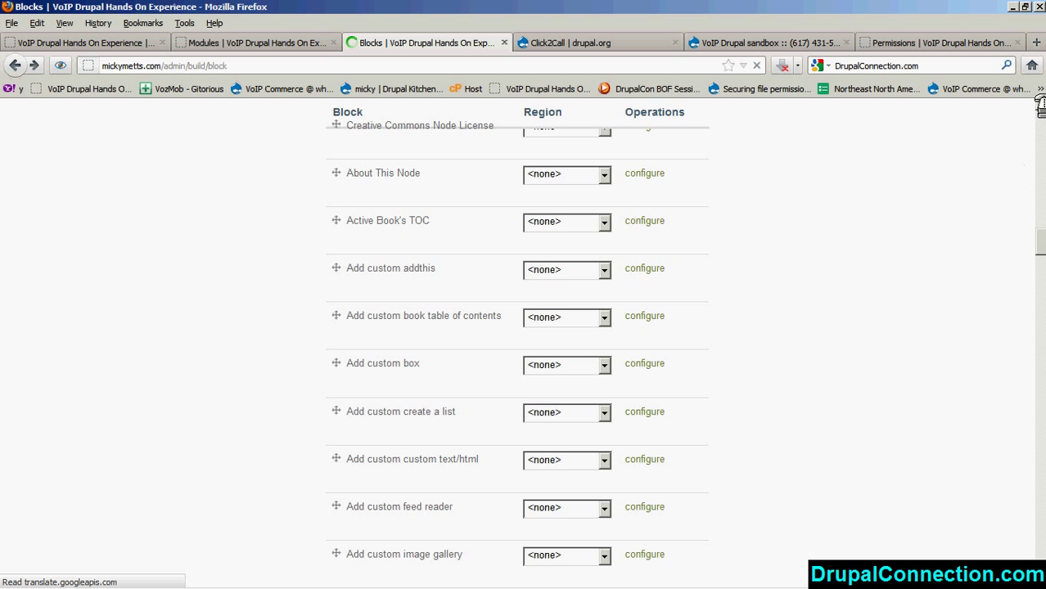
pyautogui.scroll(4, 1038, 102)
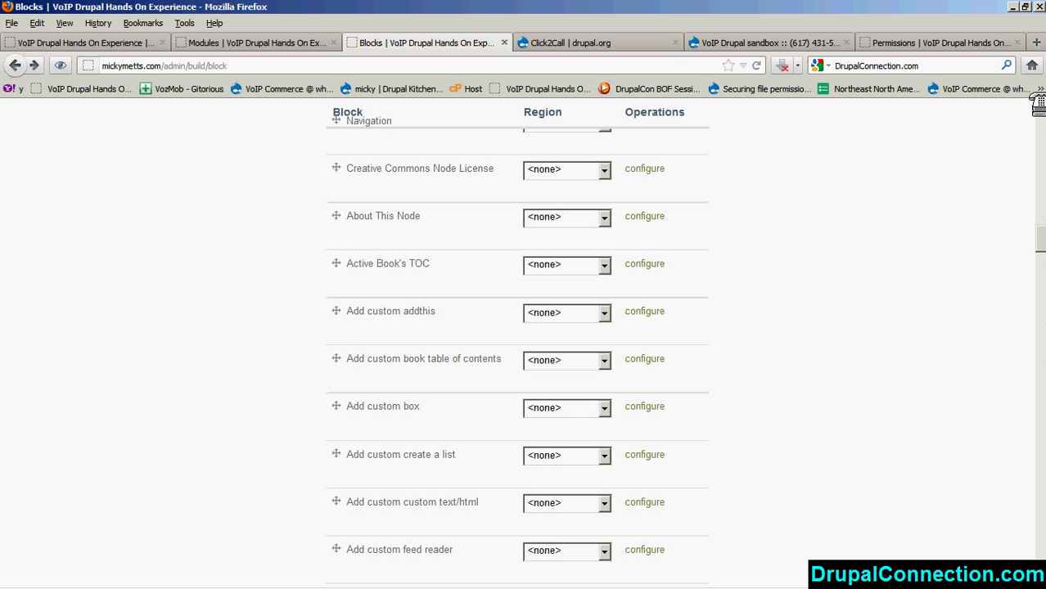
pyautogui.scroll(2, 1037, 102)
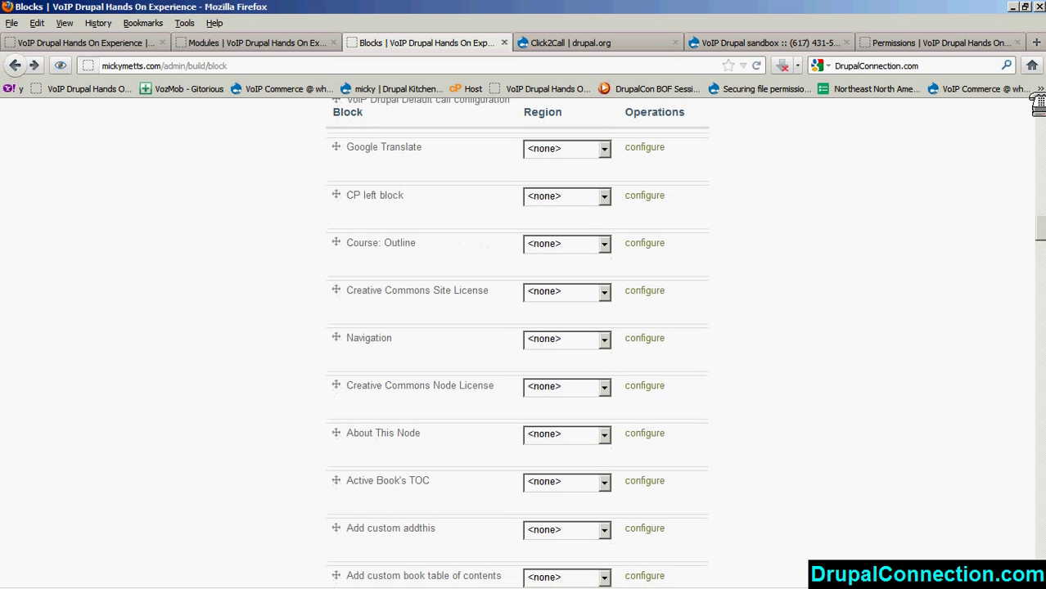
pyautogui.scroll(3, 1038, 102)
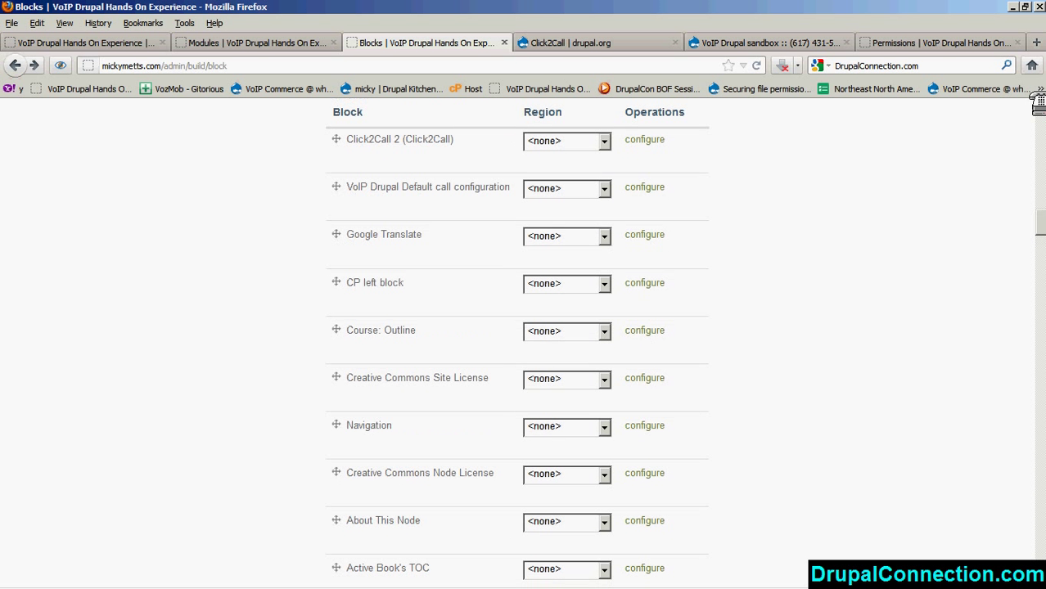
pyautogui.scroll(2, 1037, 102)
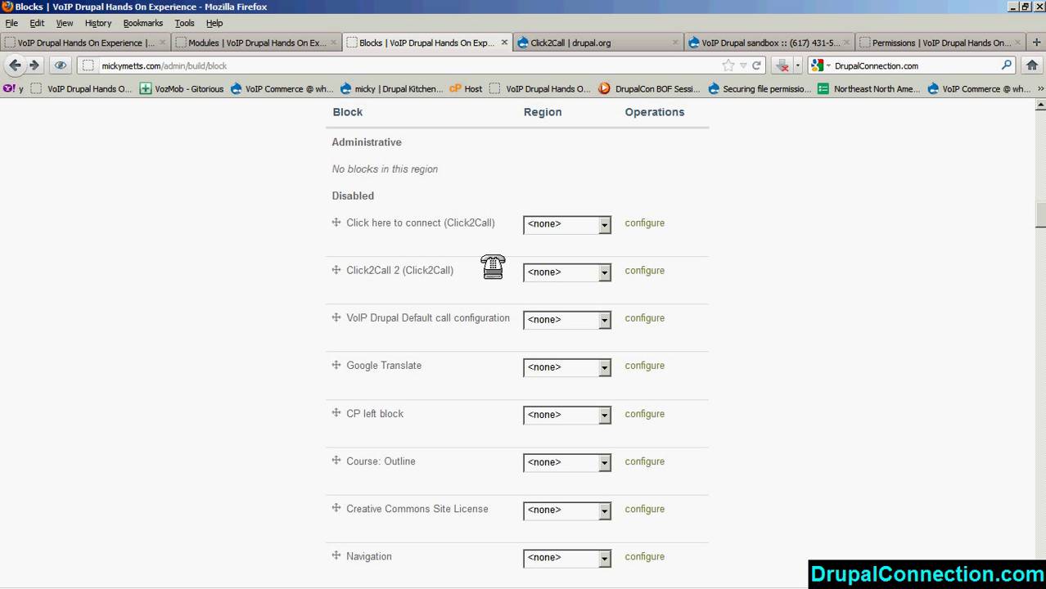
# Step: Open the site's Click2Call settings and save them with 2 blocks and "Ask user to type the number in" enabled
pyautogui.moveTo(1037, 212); pyautogui.dragTo(1040, 115)
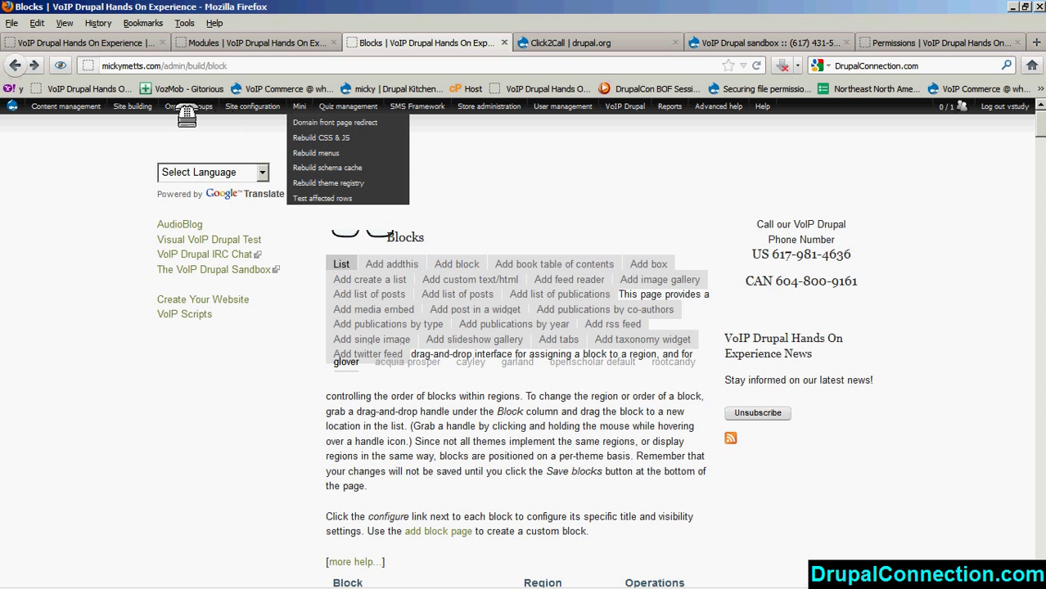
pyautogui.moveTo(245, 108)
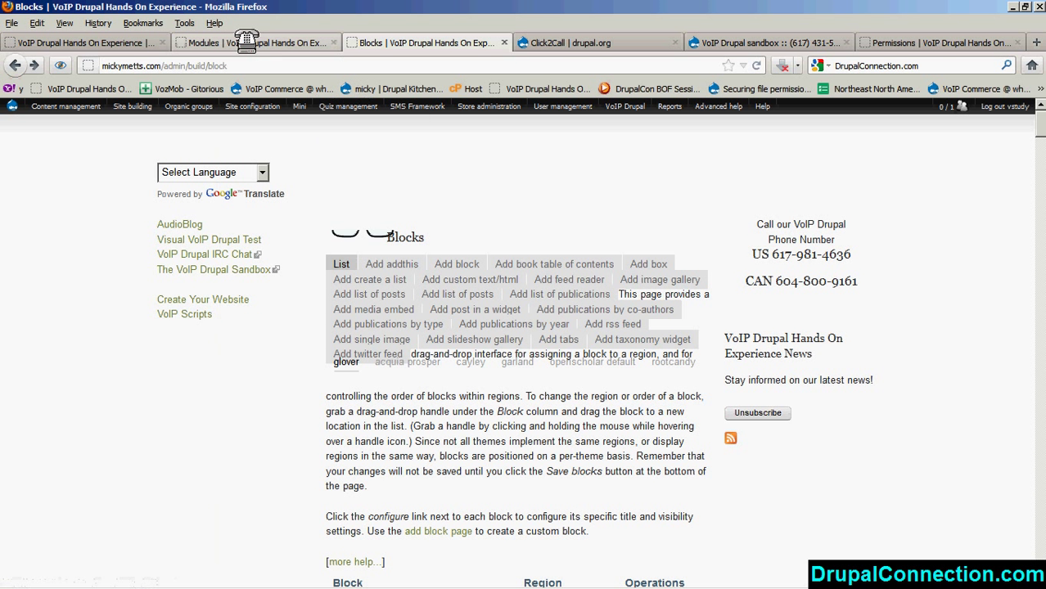
pyautogui.click(558, 42)
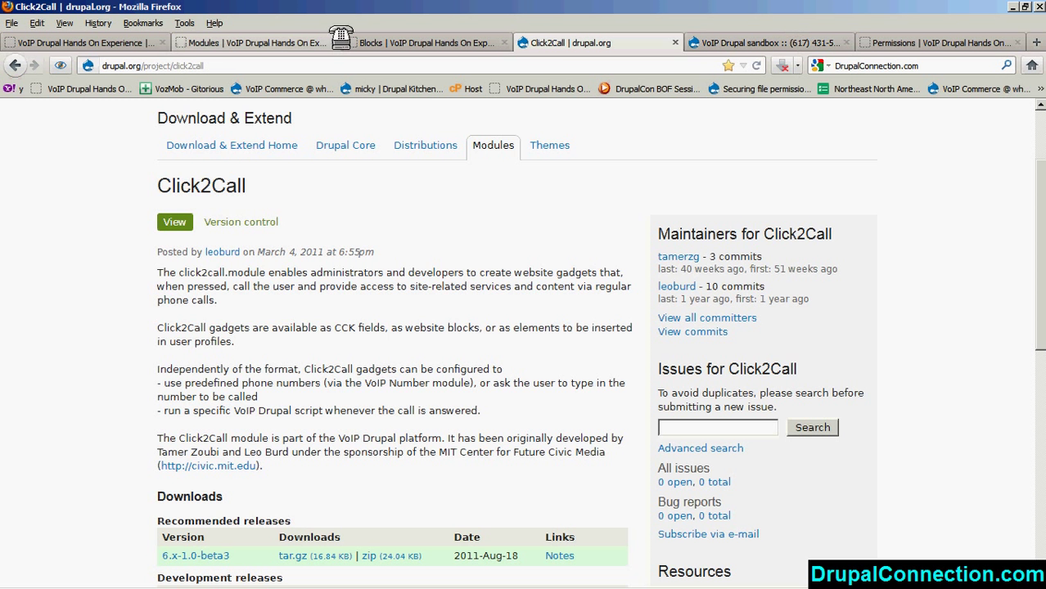
pyautogui.click(295, 41)
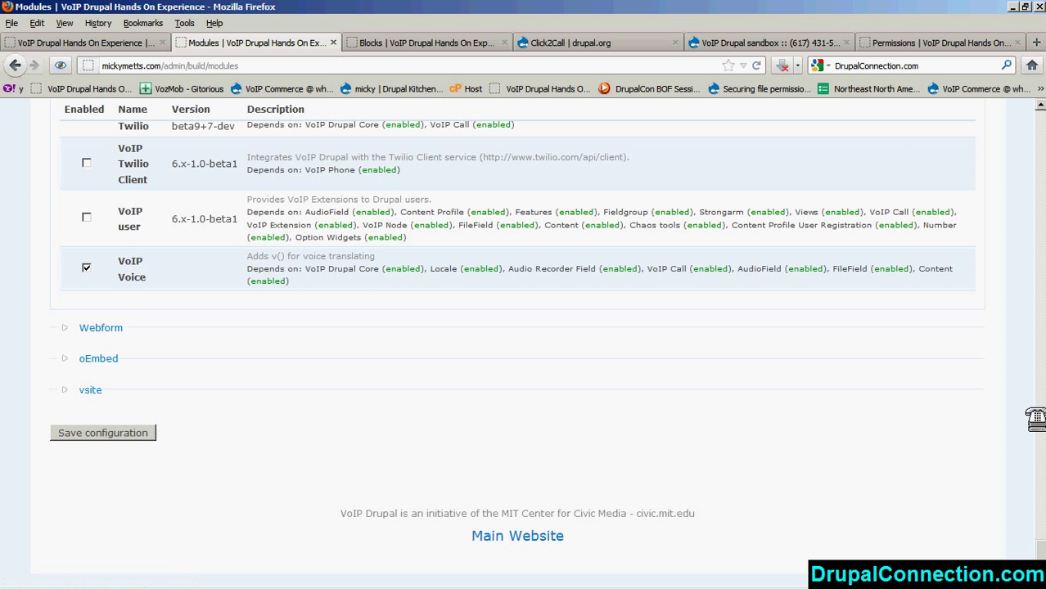
pyautogui.moveTo(1035, 547); pyautogui.dragTo(1035, 115)
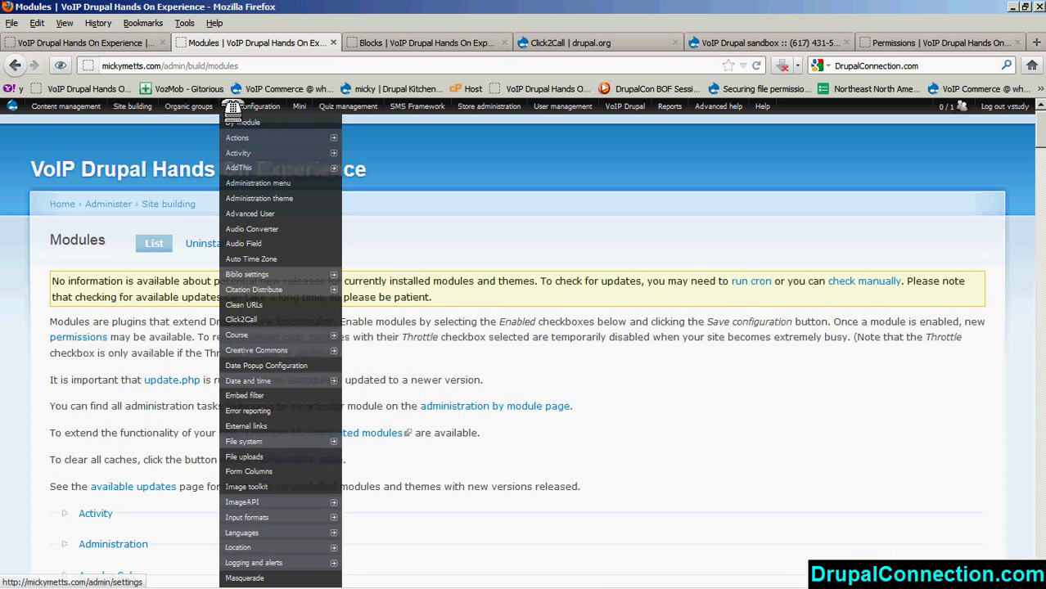
pyautogui.click(243, 319)
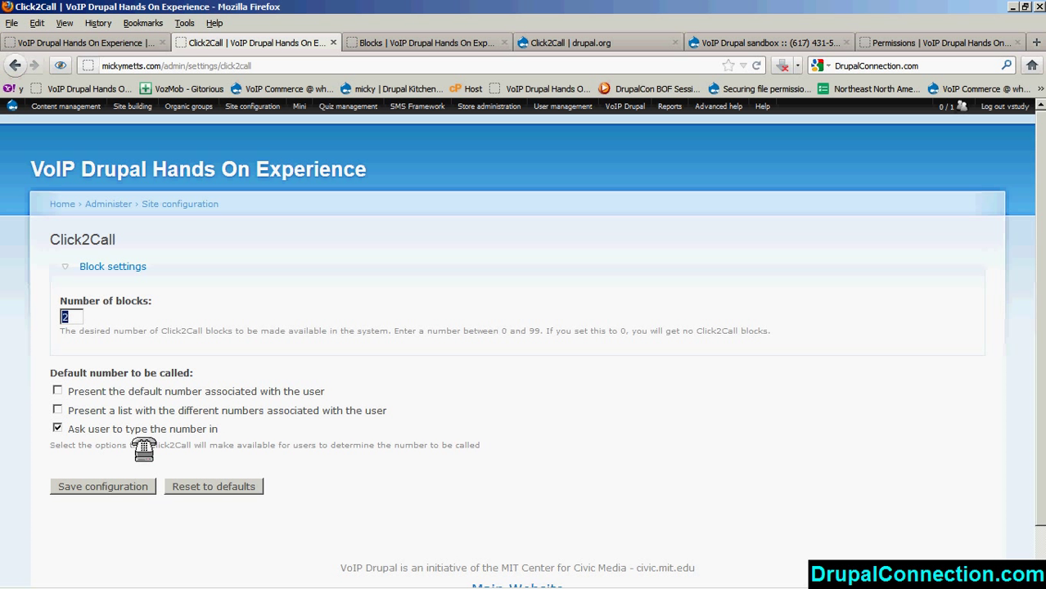
pyautogui.click(116, 483)
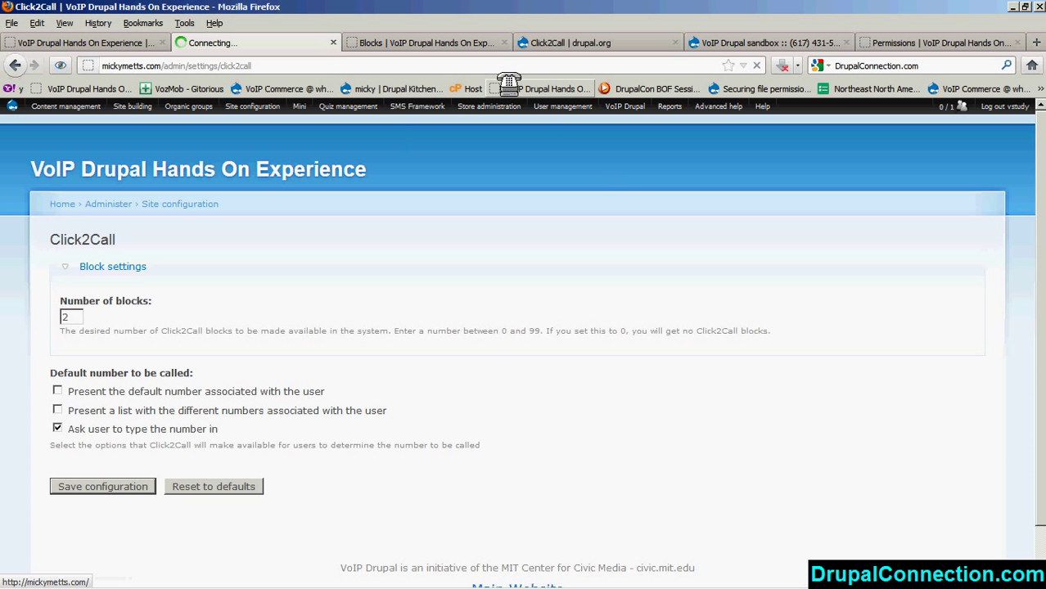
# Step: Switch back to the Blocks page and open the configuration of the disabled "Click here to connect (Click2Call)" block
pyautogui.click(448, 42)
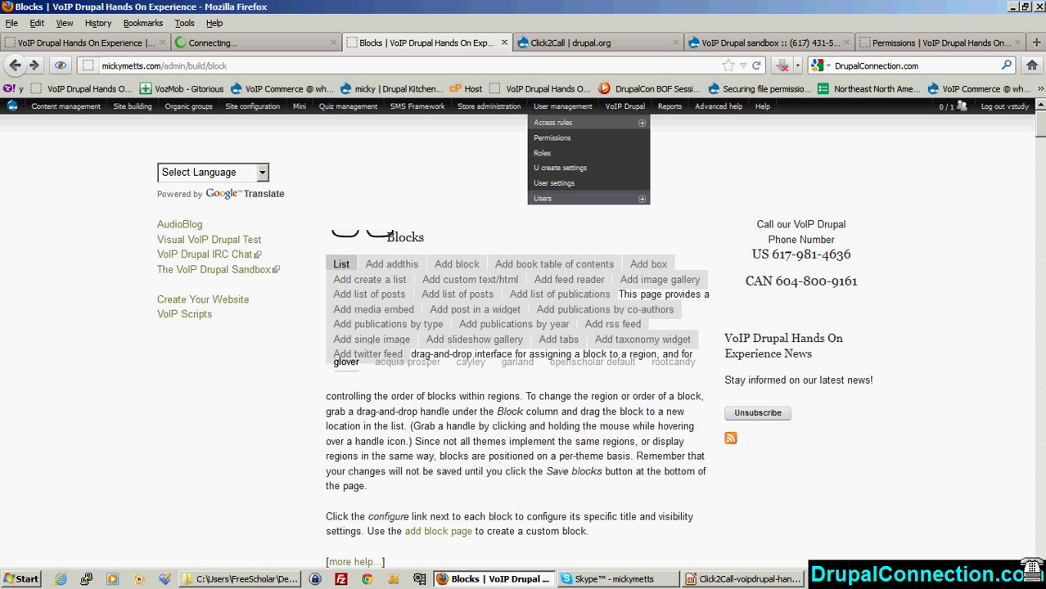
pyautogui.scroll(-4, 524, 344)
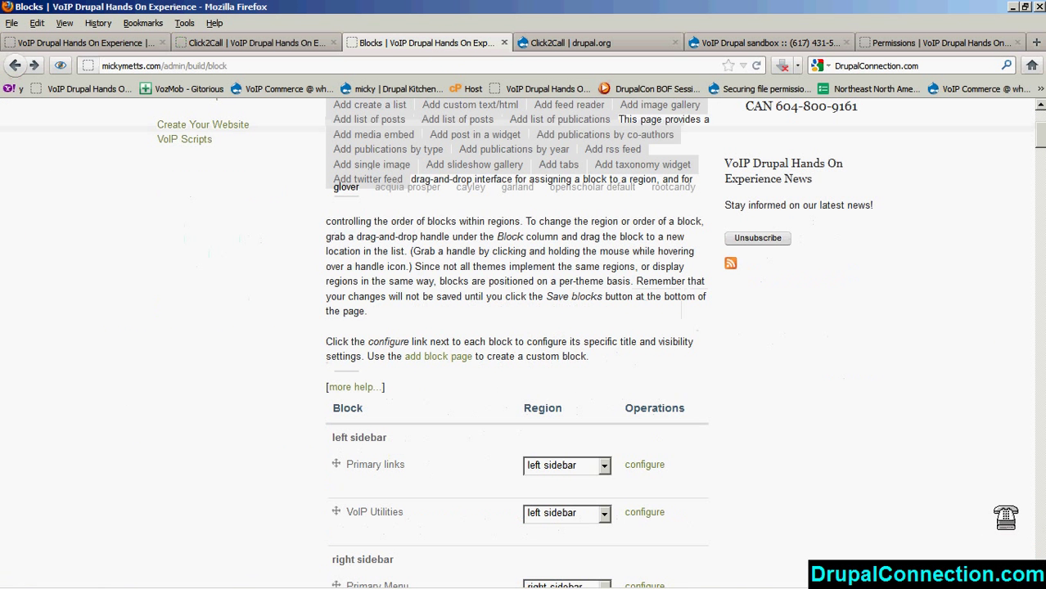
pyautogui.scroll(-6, 1005, 517)
pyautogui.scroll(-11, 1010, 524)
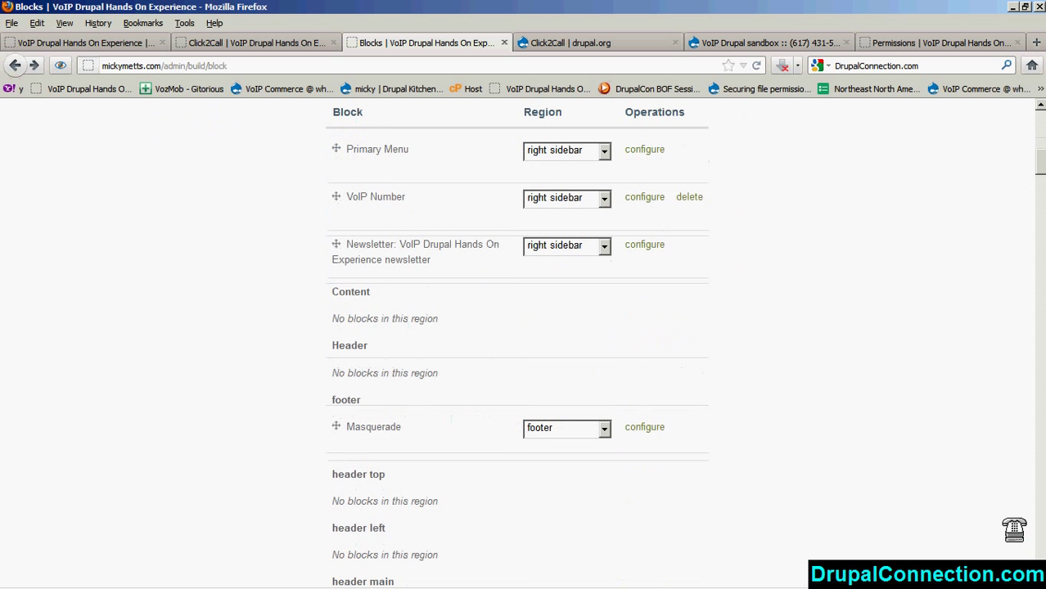
pyautogui.scroll(-10, 1014, 530)
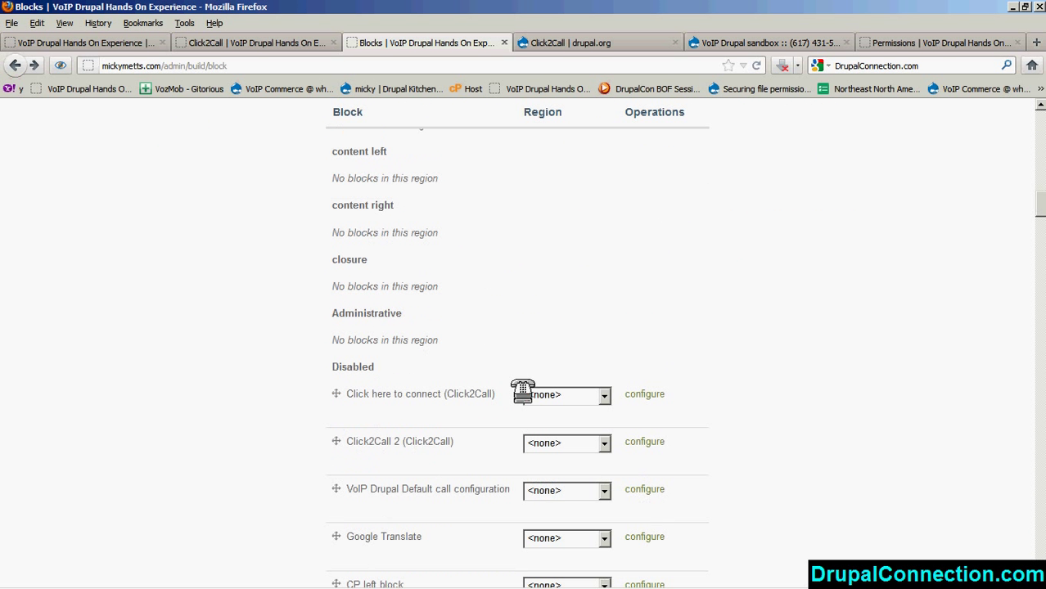
pyautogui.click(635, 396)
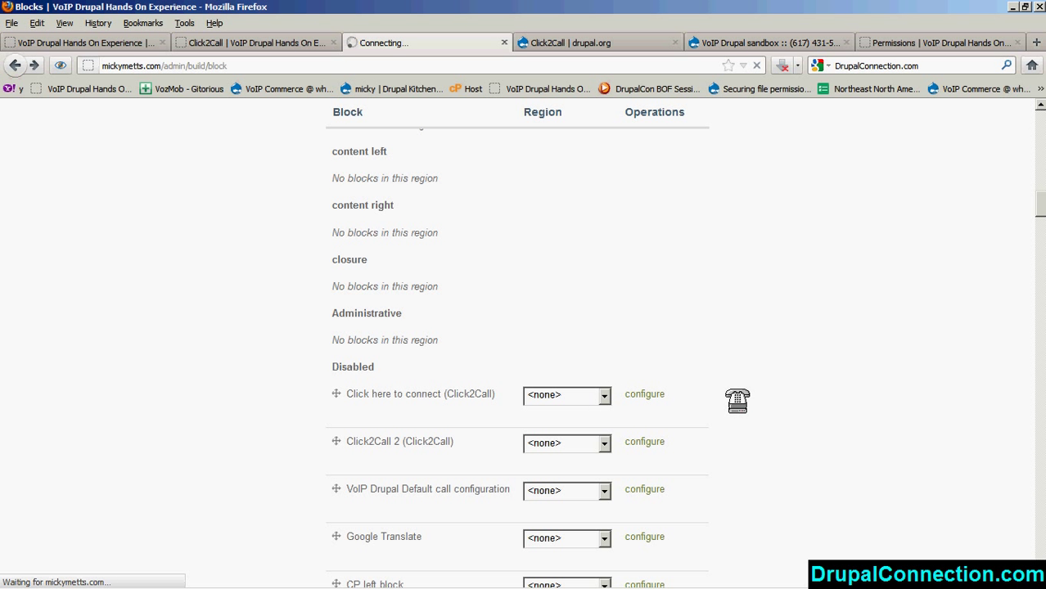
pyautogui.scroll(-1, 635, 397)
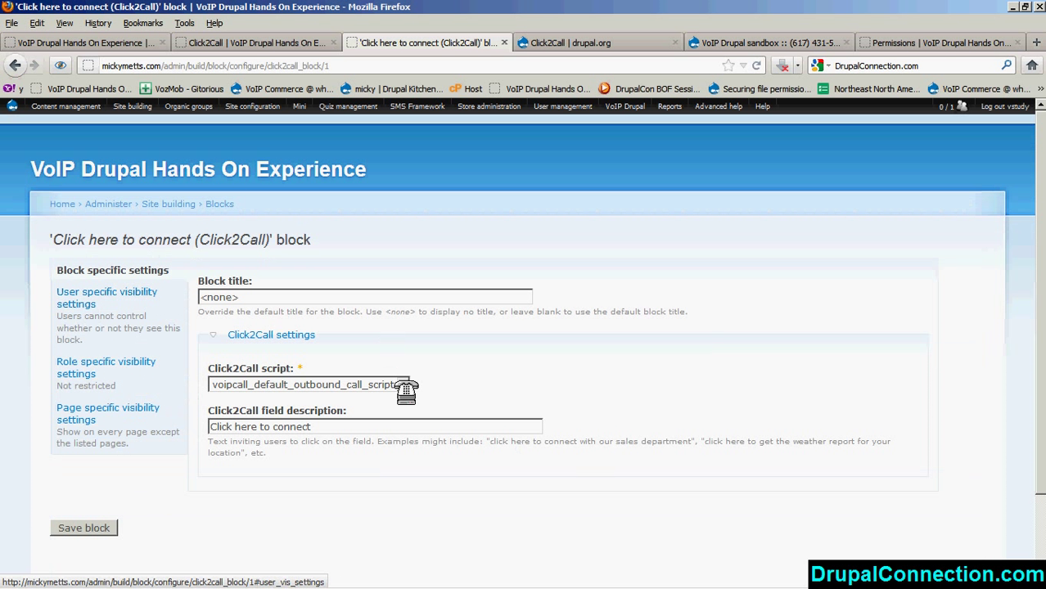
# Step: Review the block's title, description and available Click2Call scripts, keep voipcall_default_outbound_call_script selected, and return to the block list without saving
pyautogui.moveTo(320, 423); pyautogui.dragTo(196, 426)
pyautogui.click(259, 298)
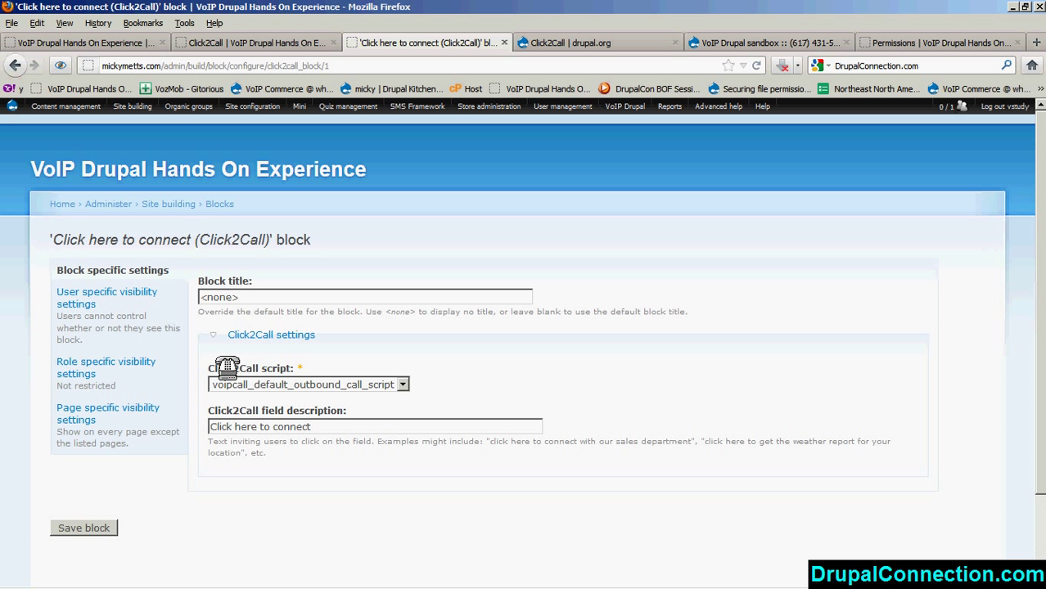
pyautogui.click(401, 382)
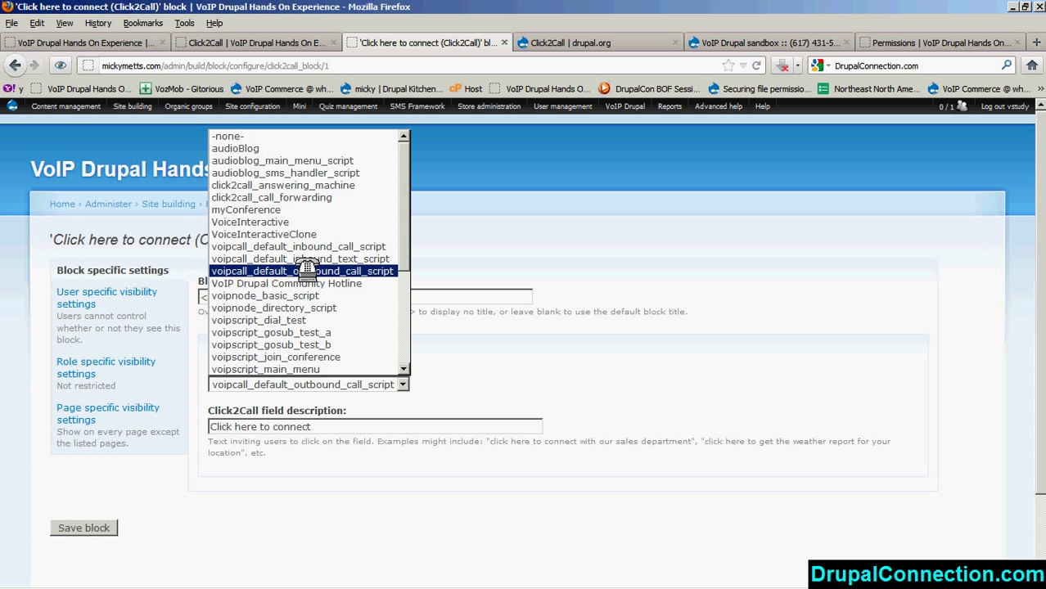
pyautogui.click(330, 269)
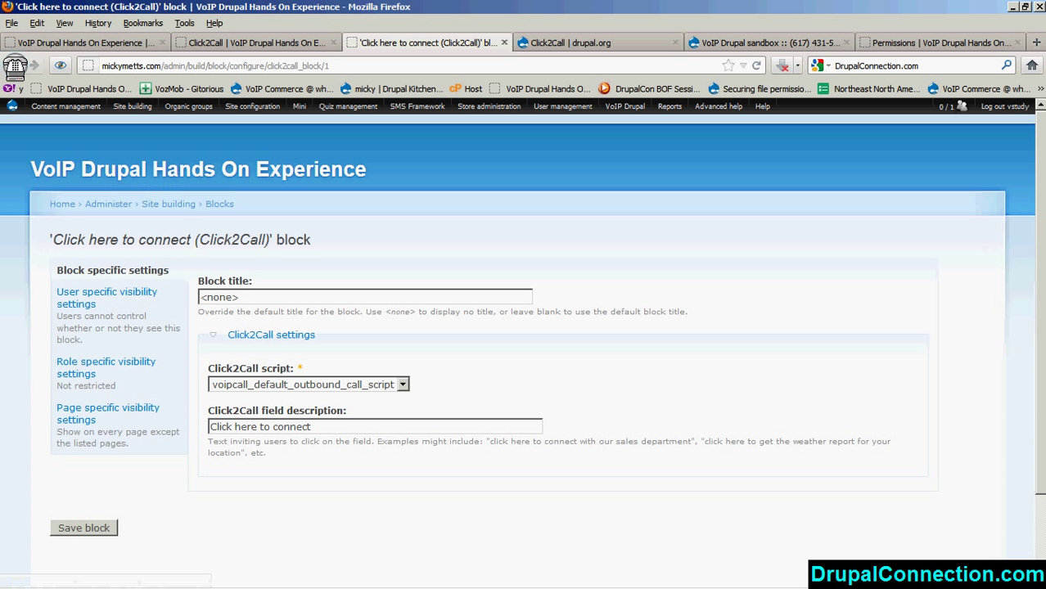
pyautogui.click(15, 66)
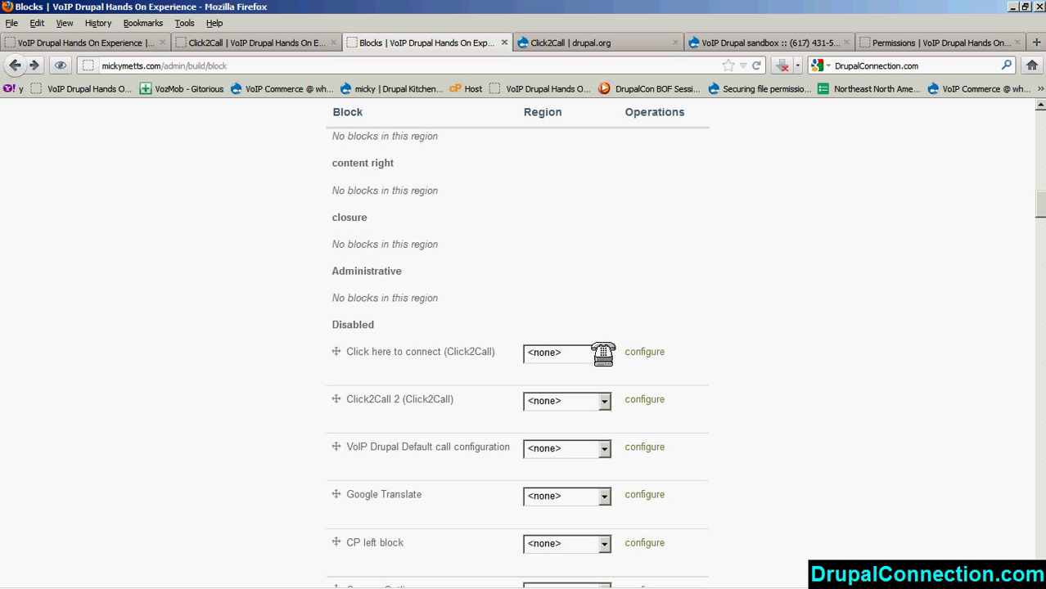
# Step: Assign the "Click here to connect (Click2Call)" block to the left sidebar region
pyautogui.scroll(1, 602, 353)
pyautogui.moveTo(635, 391); pyautogui.dragTo(602, 401)
pyautogui.click(601, 396)
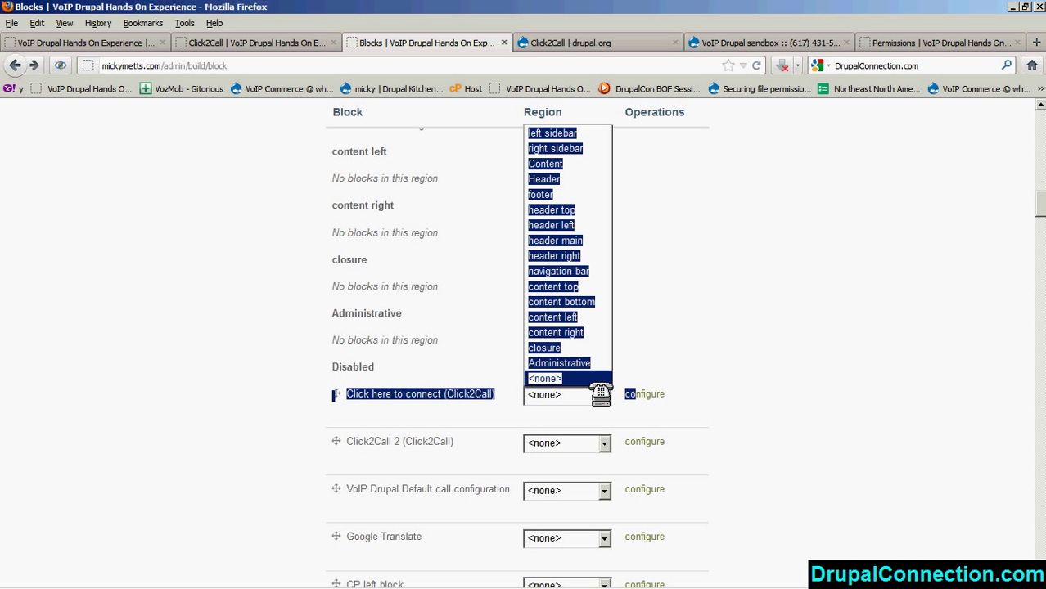
pyautogui.click(604, 395)
pyautogui.click(608, 398)
pyautogui.click(607, 398)
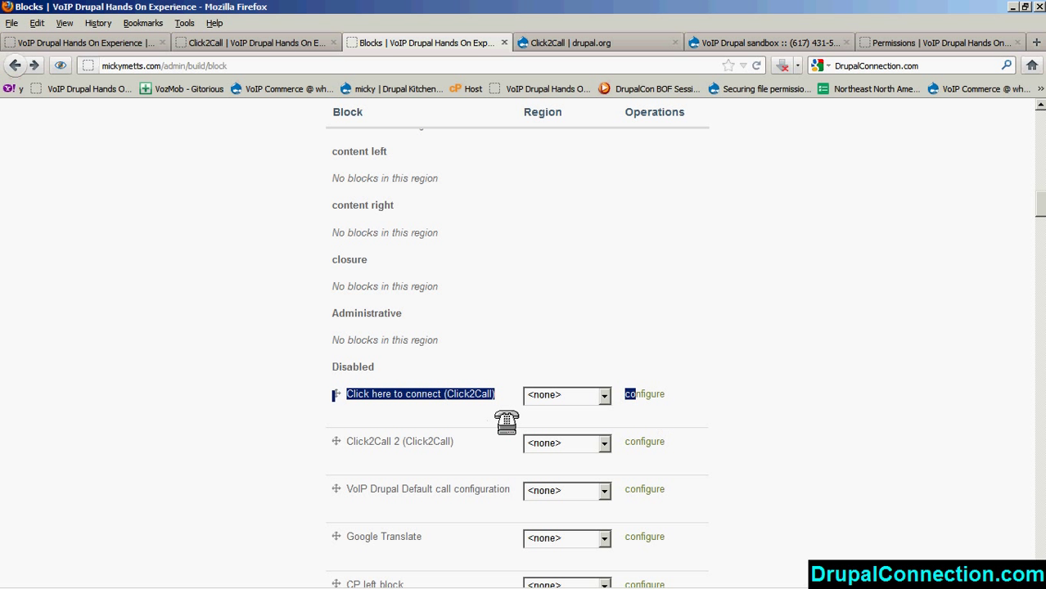
pyautogui.click(604, 395)
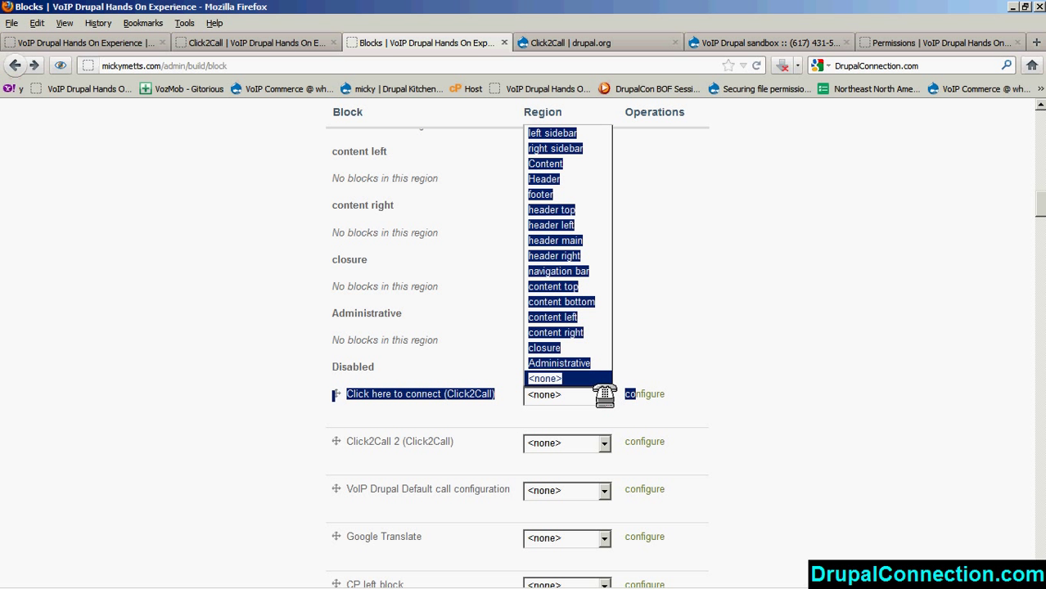
pyautogui.click(550, 133)
# Step: Assign the Click2Call 2 block to the left sidebar region and check the blocks listed there
pyautogui.click(606, 443)
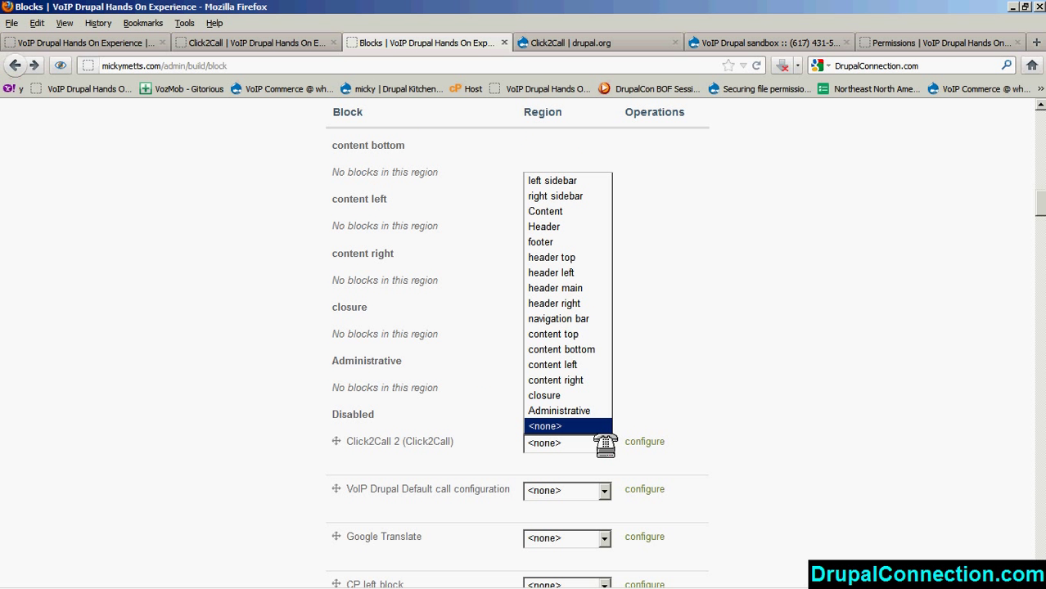
pyautogui.click(562, 180)
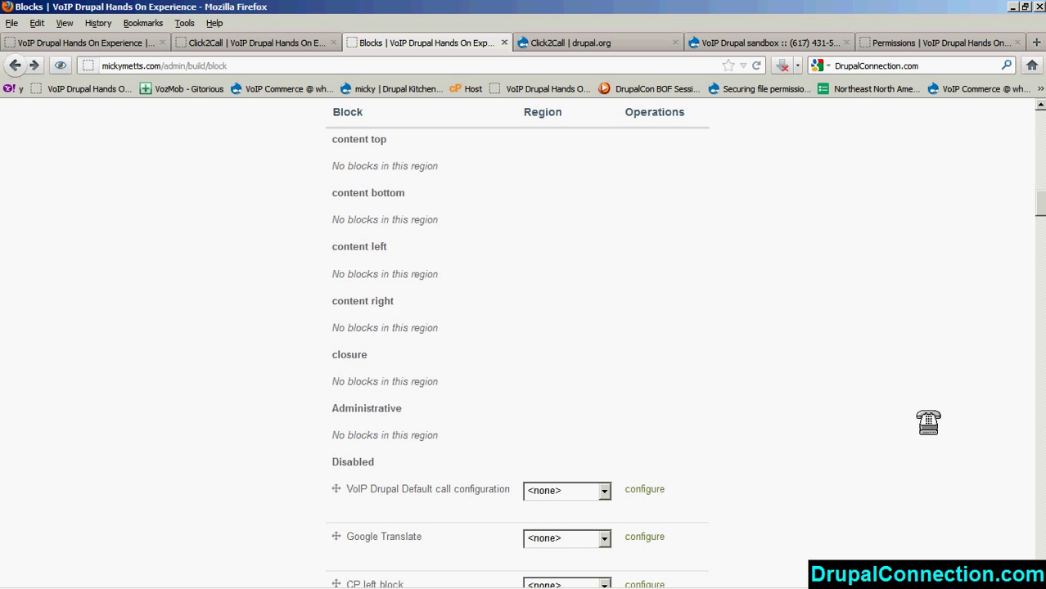
pyautogui.scroll(10, 1035, 196)
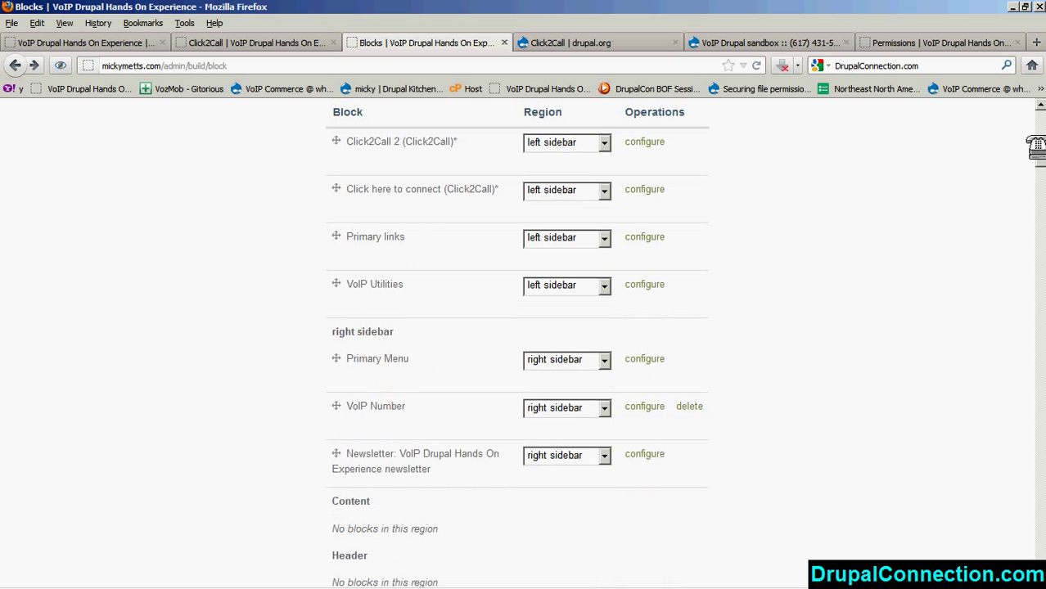
# Step: Set the Click2Call 2 block's region back to <none>, leaving the "Click here to connect" block's region as it is
pyautogui.click(604, 279)
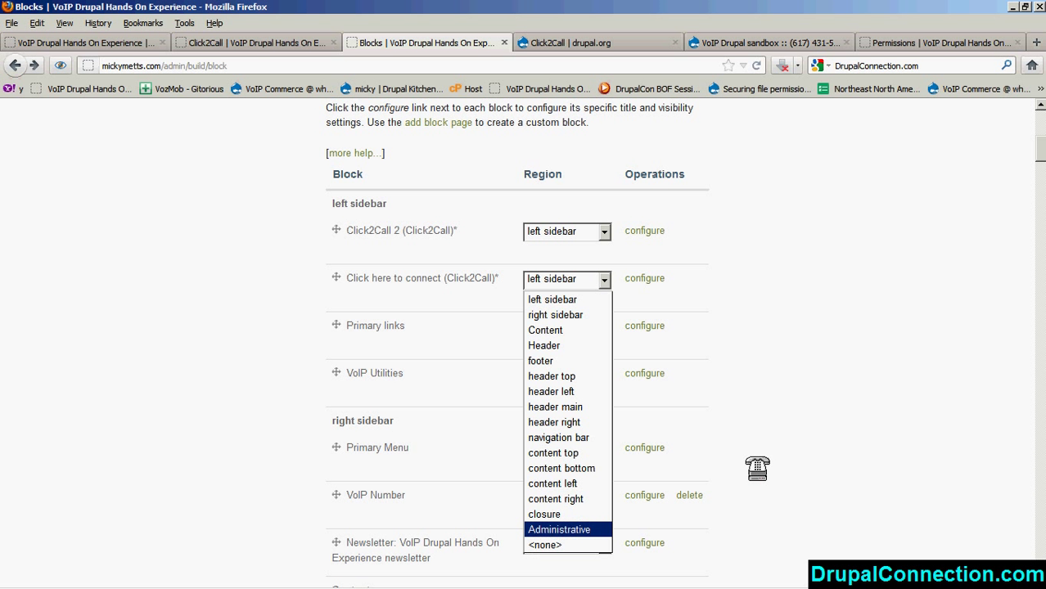
pyautogui.click(584, 251)
pyautogui.click(604, 231)
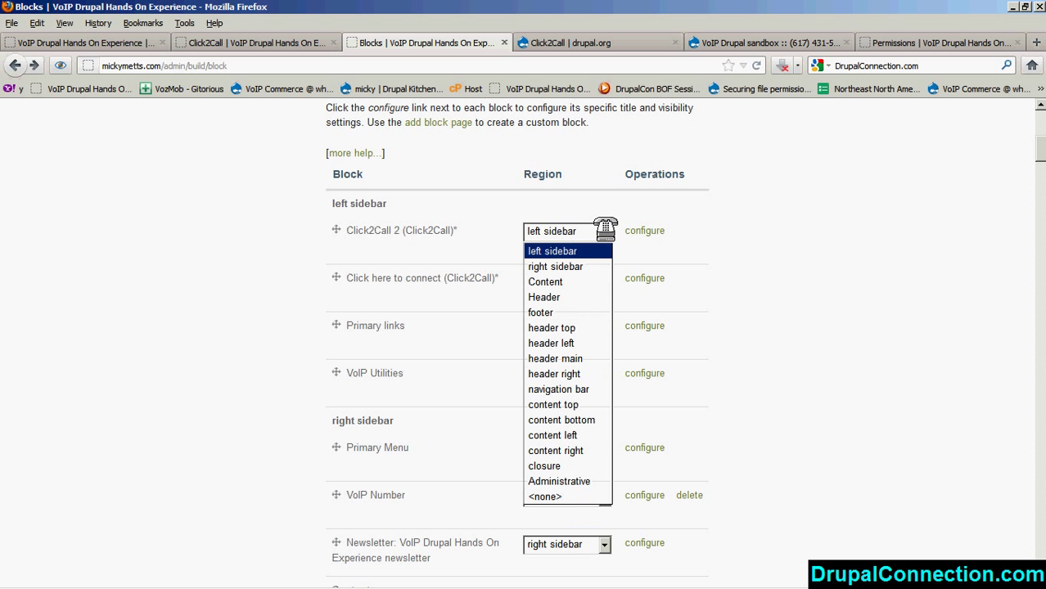
pyautogui.click(543, 495)
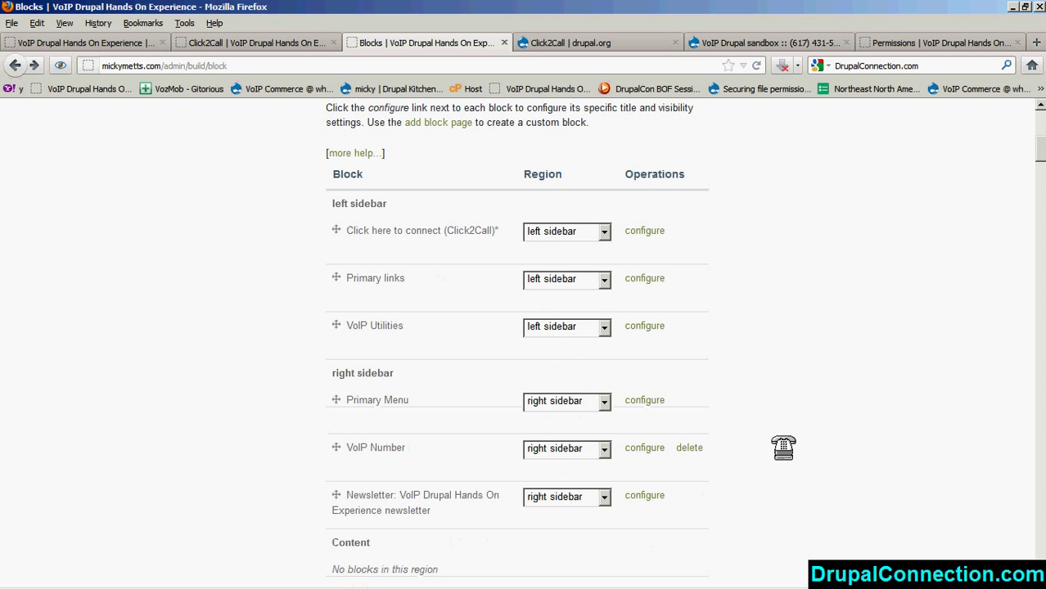
# Step: Assign the VoIP Drupal Default call configuration block to the right sidebar region
pyautogui.scroll(-5, 784, 443)
pyautogui.scroll(-15, 786, 443)
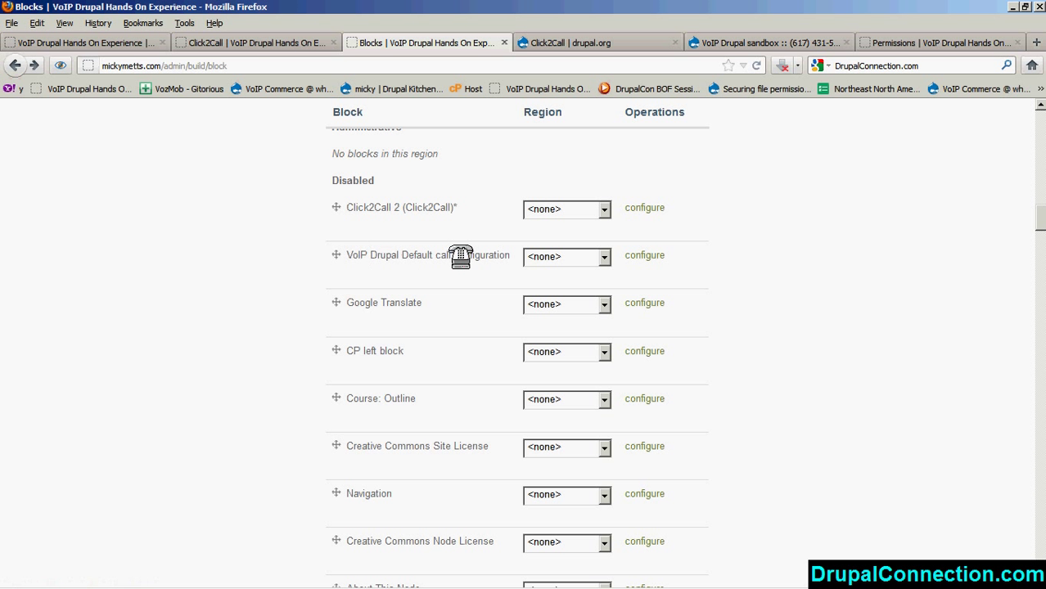
pyautogui.click(603, 258)
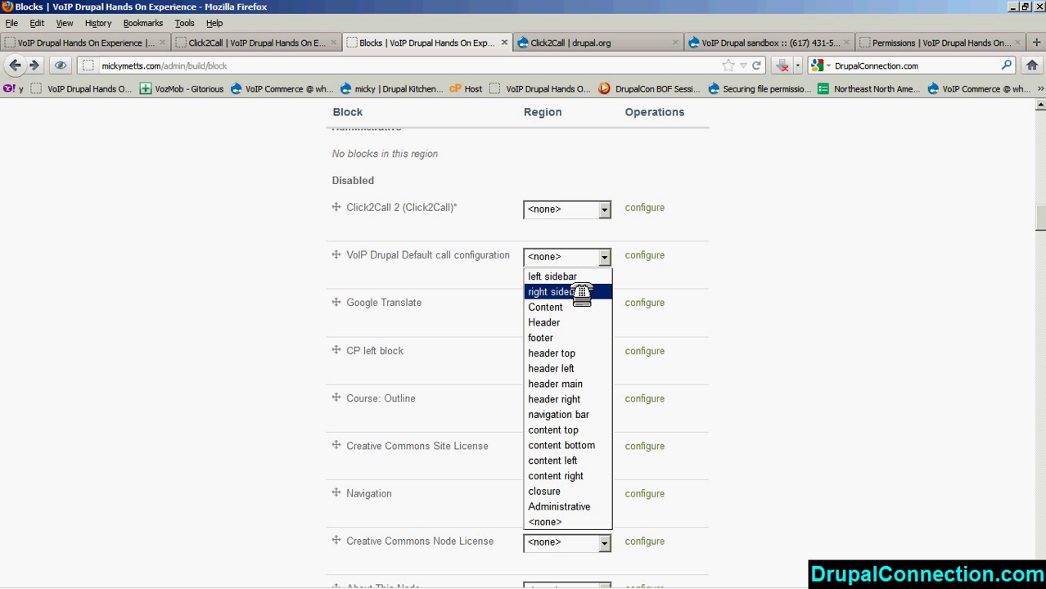
pyautogui.click(585, 292)
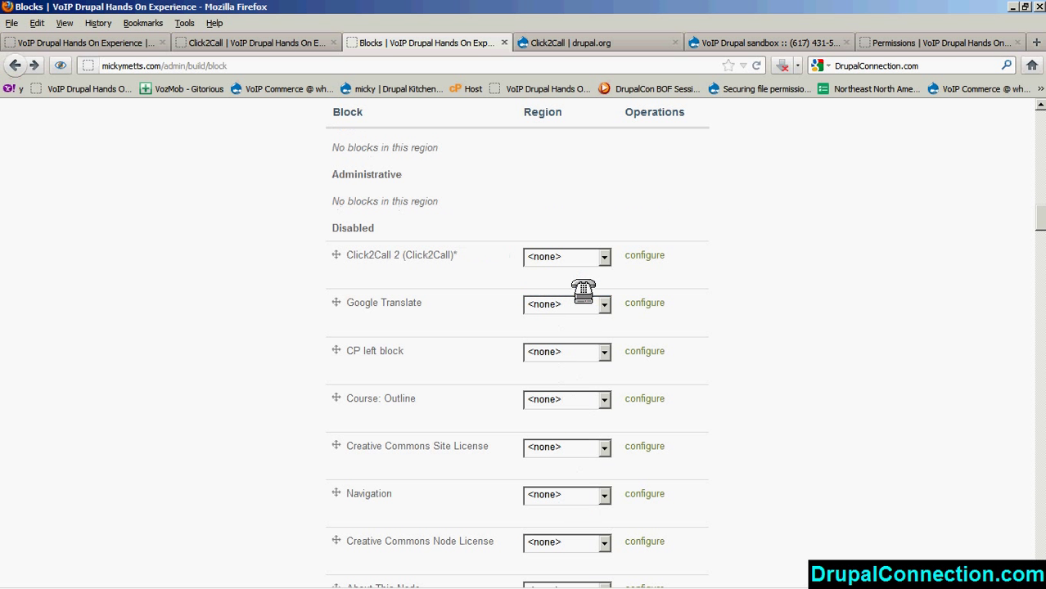
# Step: Save the changed block region assignments at the end of the block list
pyautogui.scroll(-3, 838, 336)
pyautogui.scroll(-20, 838, 343)
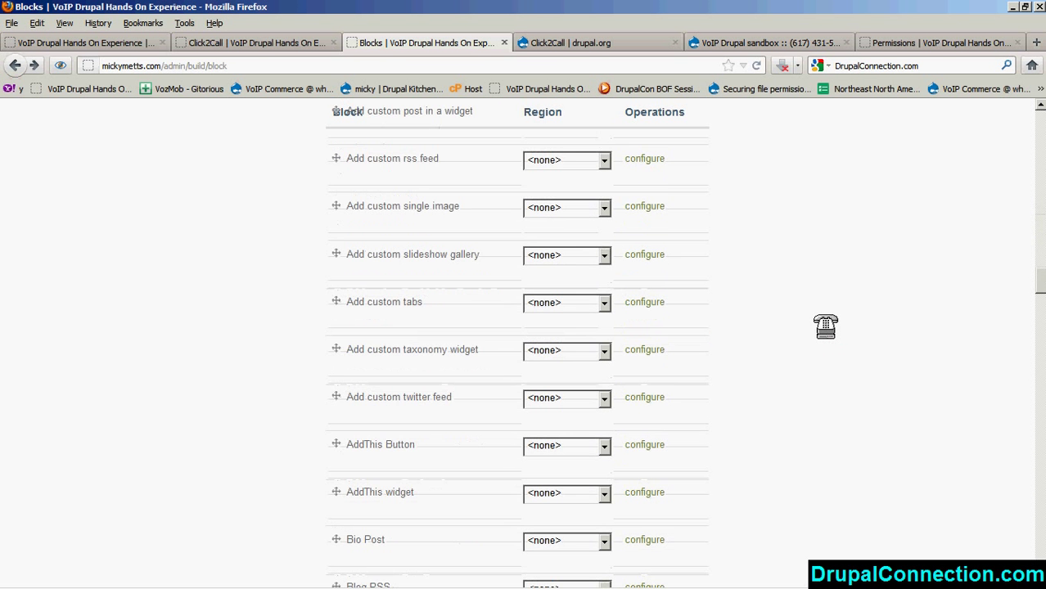
pyautogui.scroll(-20, 793, 327)
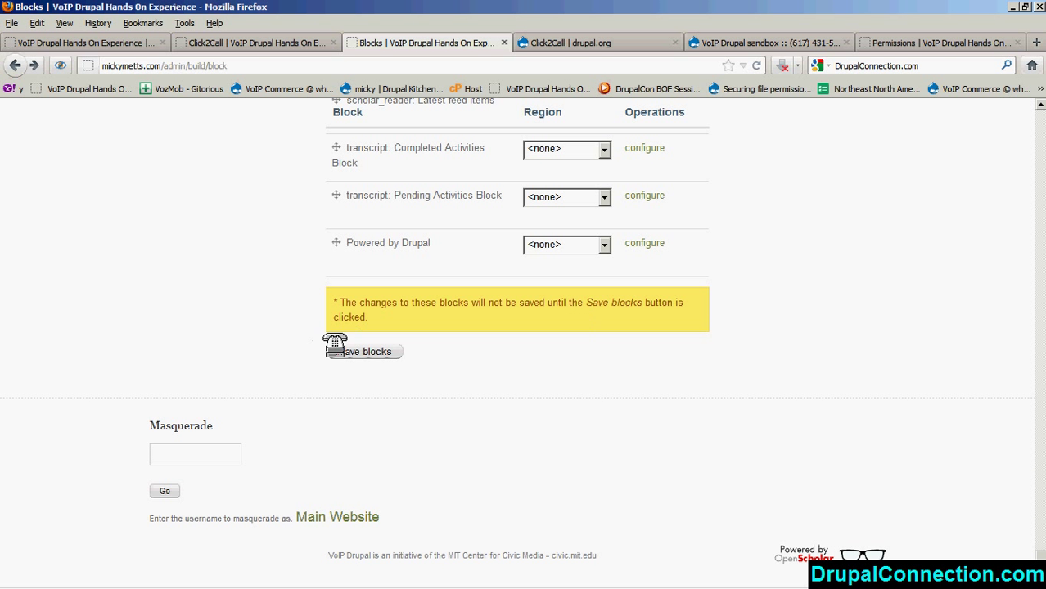
pyautogui.click(365, 351)
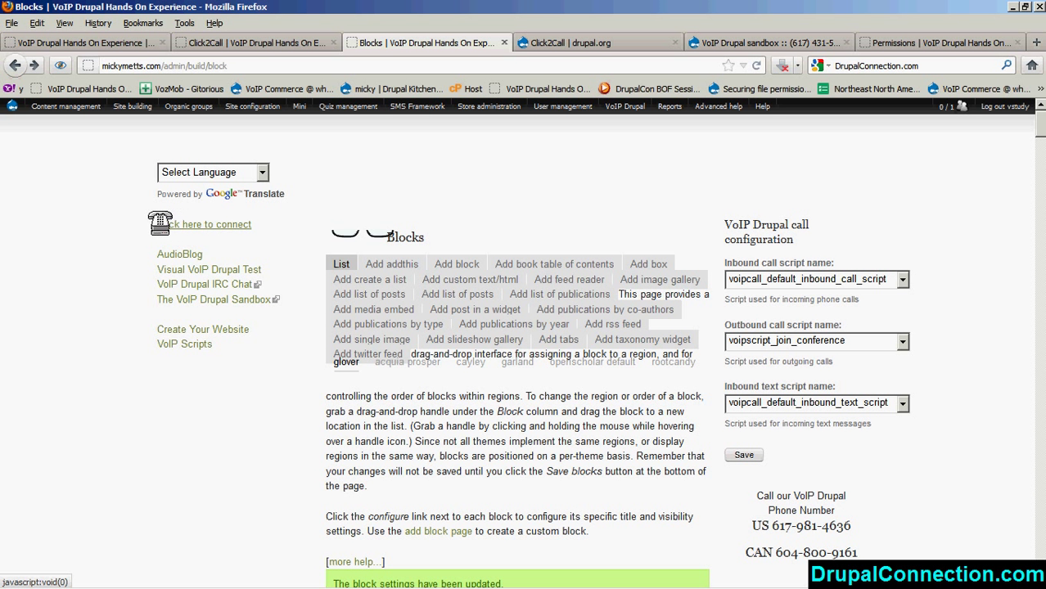
# Step: Go to the site's home page and review the inbound and outbound script choices in the VoIP Drupal call configuration block without changing them
pyautogui.click(11, 99)
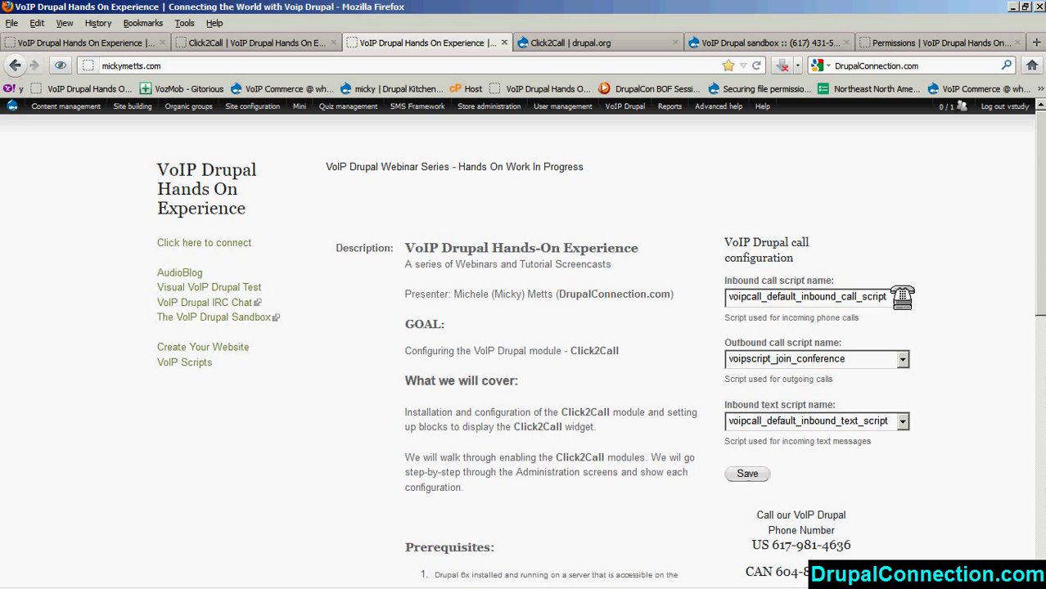
pyautogui.click(902, 296)
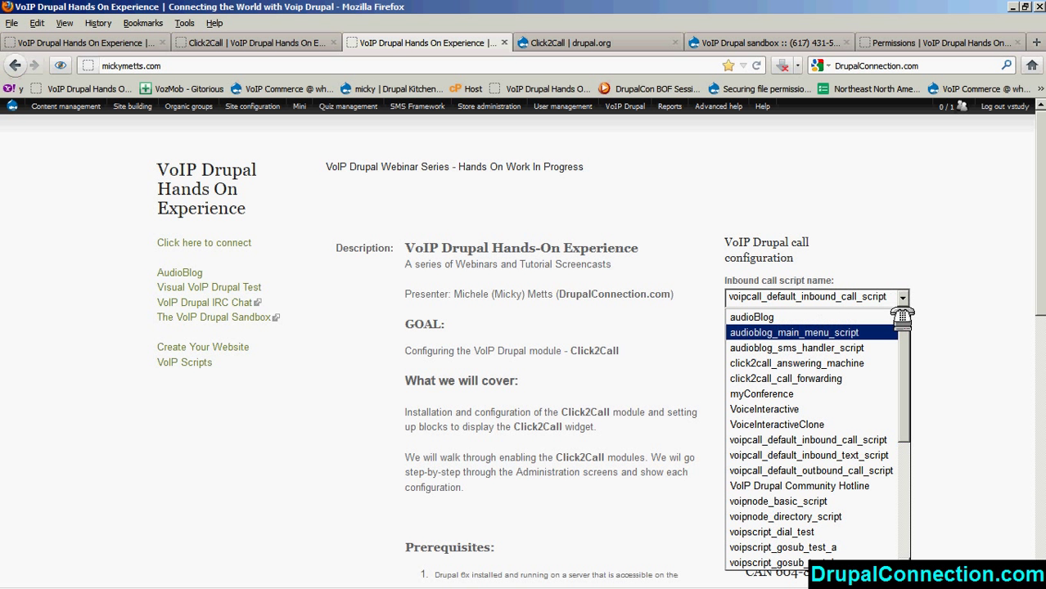
pyautogui.click(900, 296)
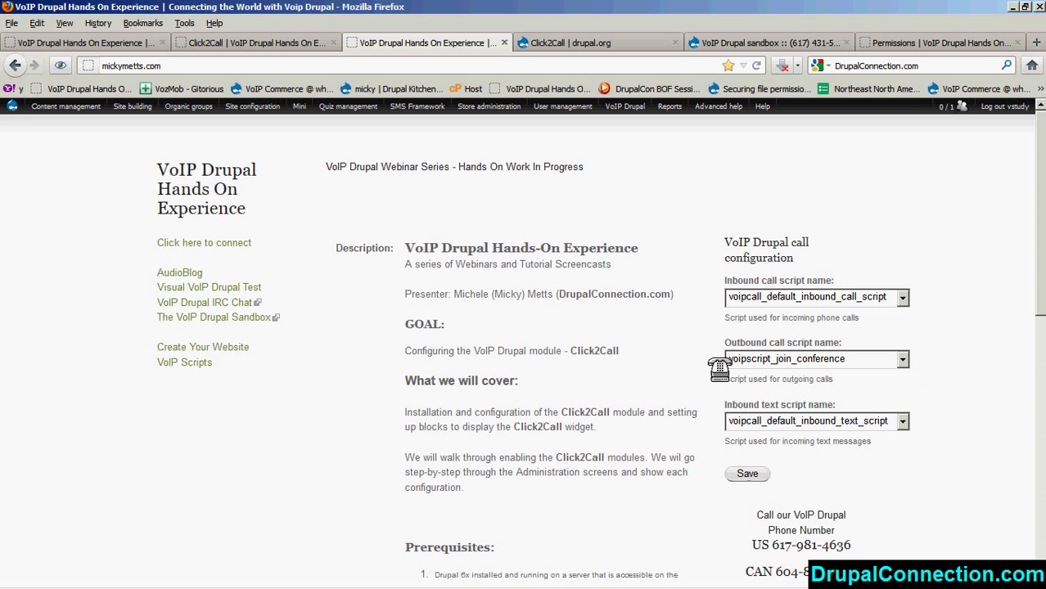
pyautogui.click(905, 358)
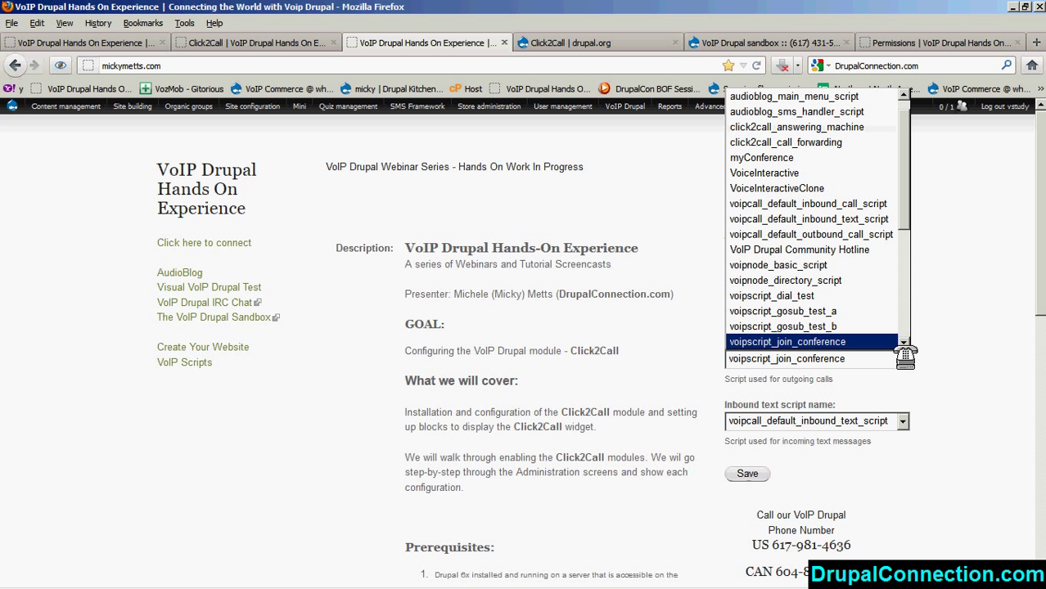
pyautogui.click(903, 343)
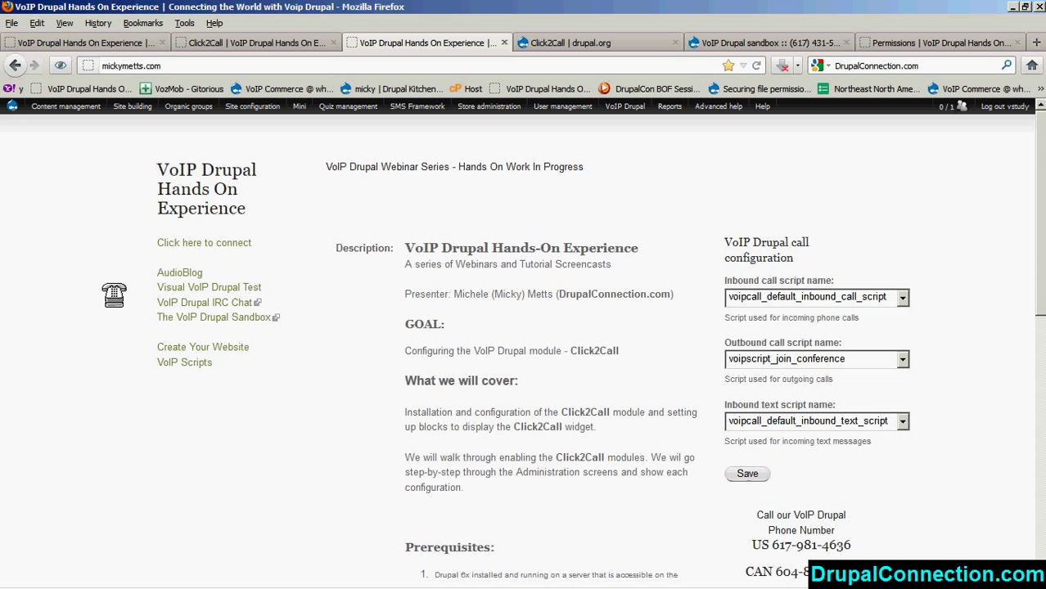
# Step: Expand the "Click here to connect" widget, enter the phone number to reach, and place a test call
pyautogui.click(175, 243)
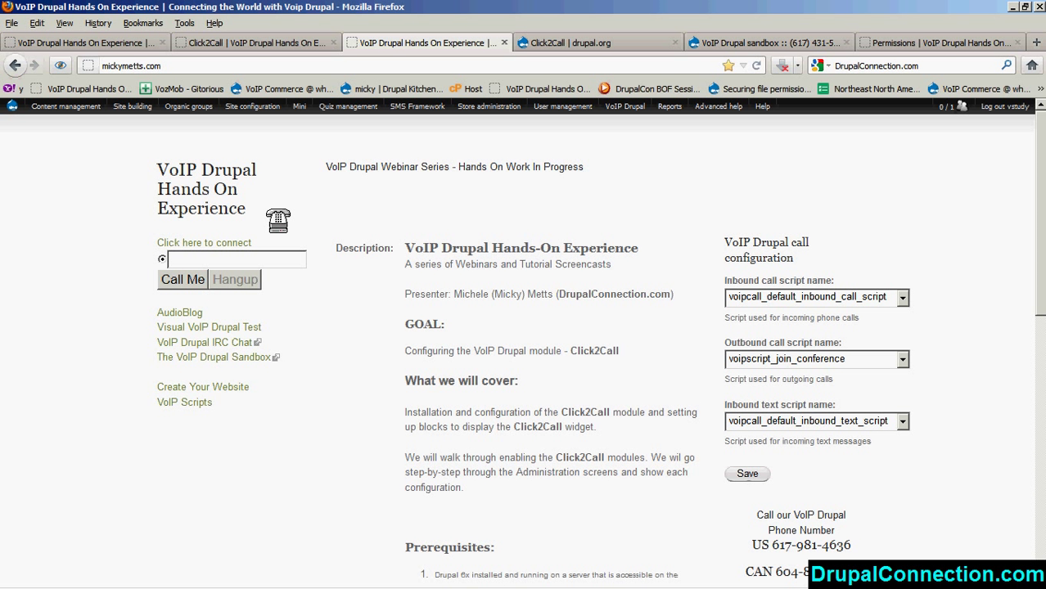
pyautogui.click(183, 258)
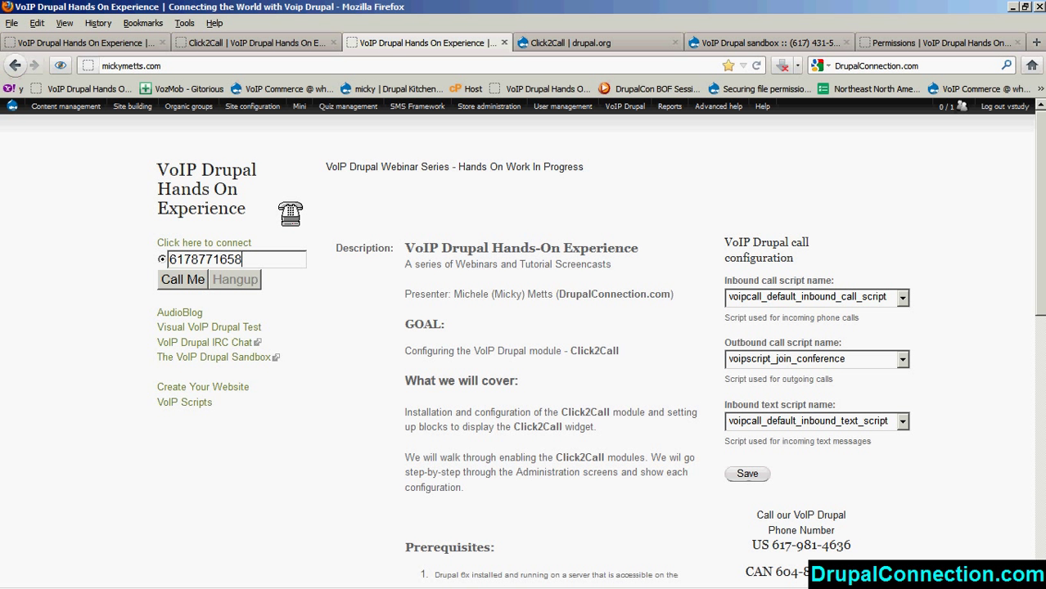
pyautogui.click(182, 279)
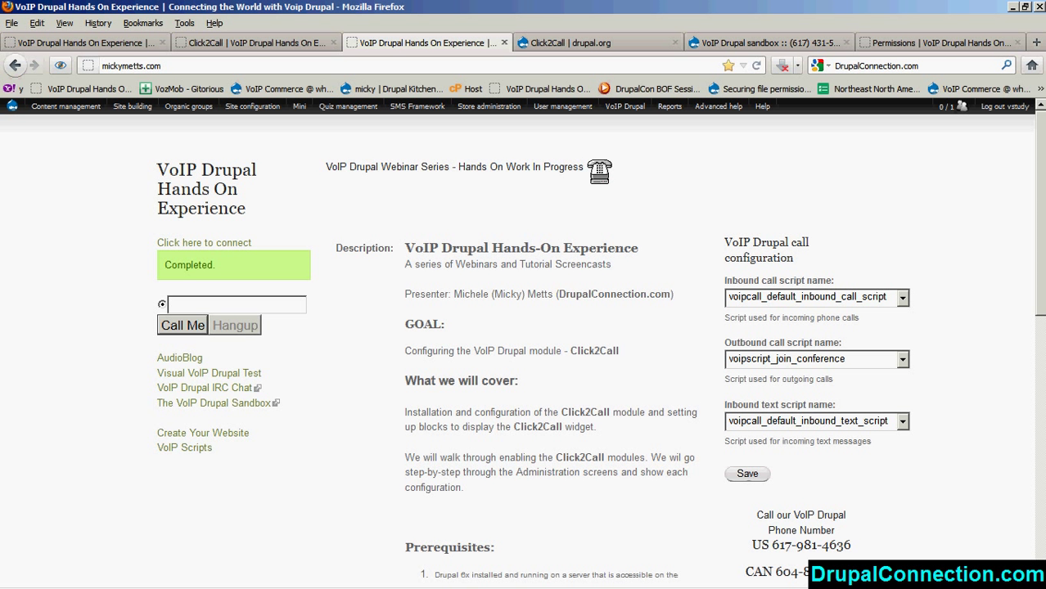
# Step: On the Permissions page, grant "access click2call fields" to anonymous user, authenticated user, administrator, manager, scholar admin and scholar user
pyautogui.click(886, 41)
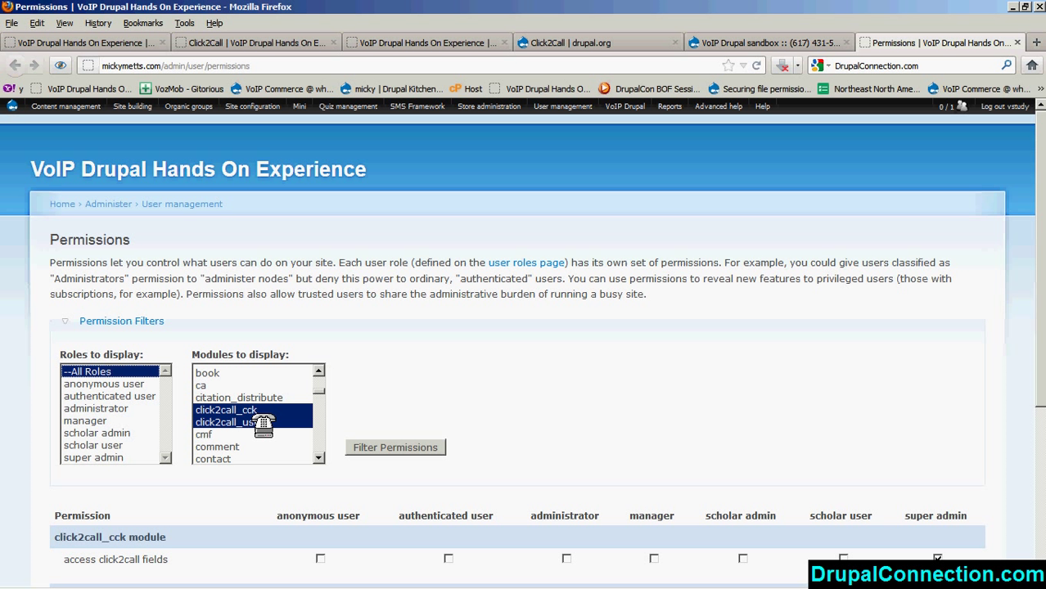
pyautogui.scroll(-5, 522, 432)
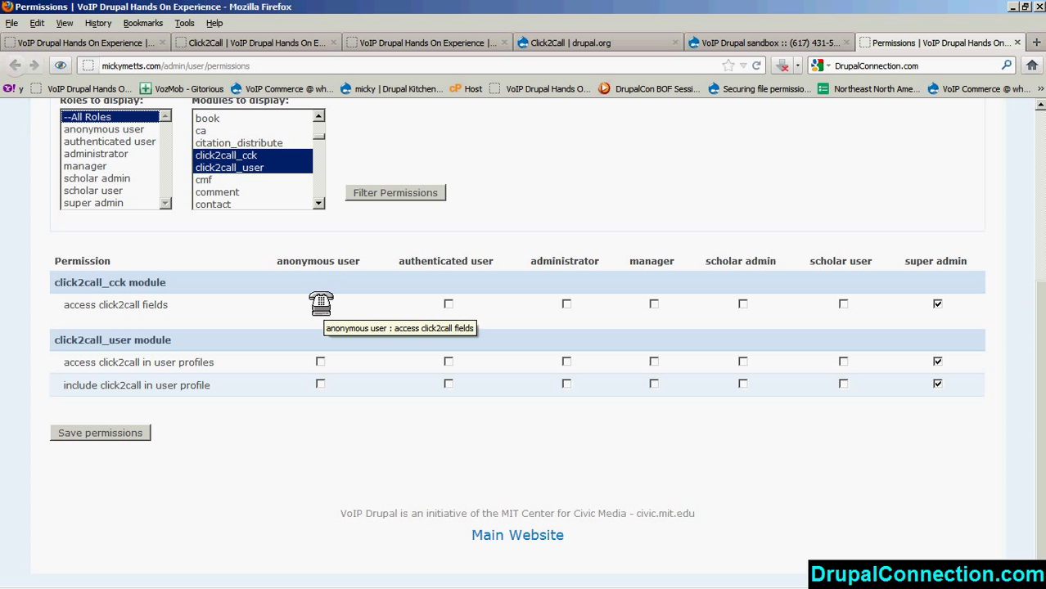
pyautogui.click(320, 303)
pyautogui.click(447, 304)
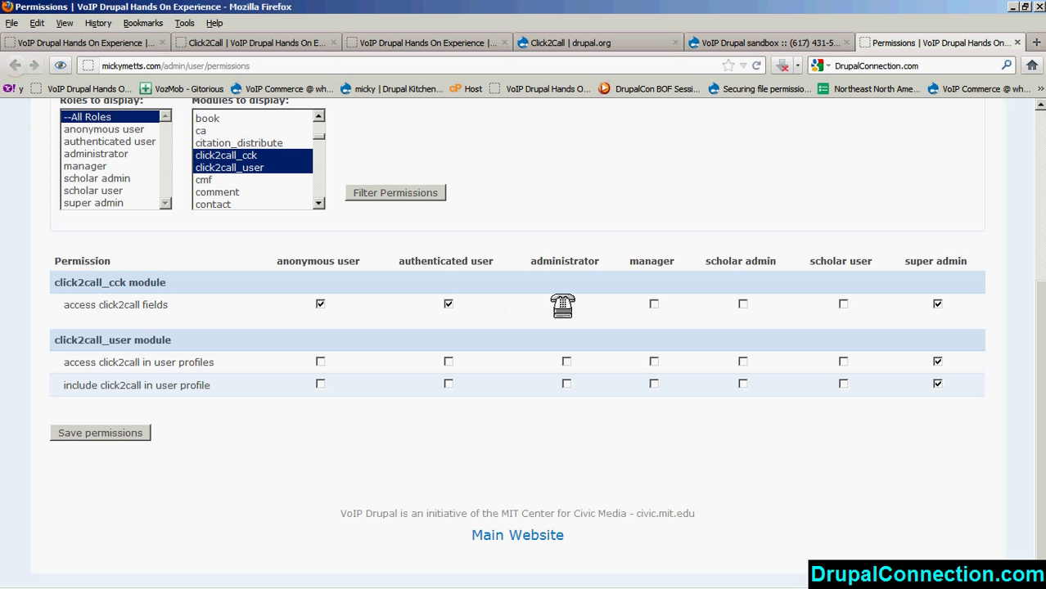
pyautogui.click(566, 304)
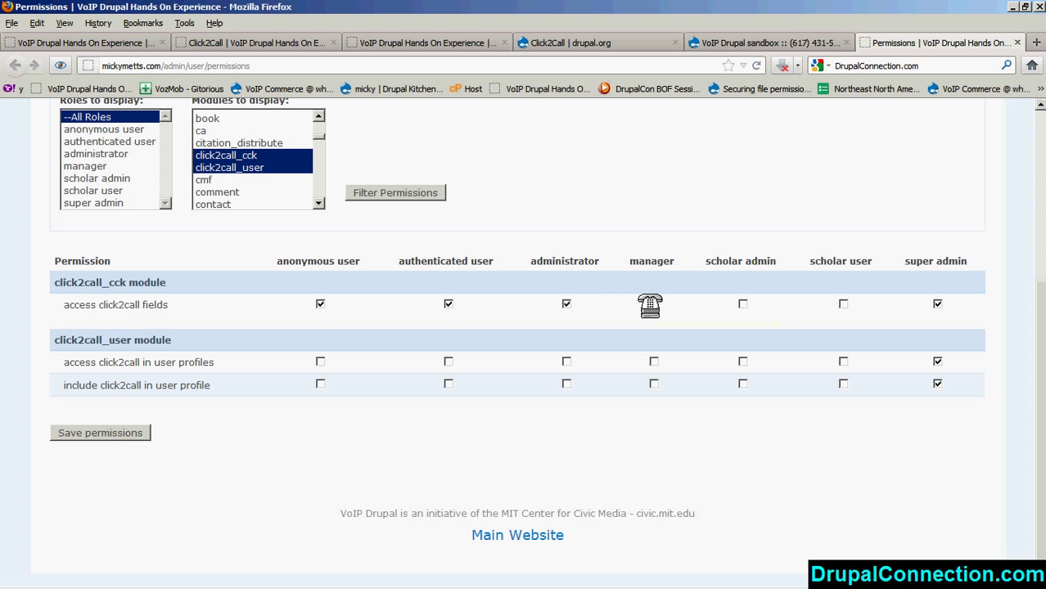
pyautogui.click(652, 304)
pyautogui.click(742, 303)
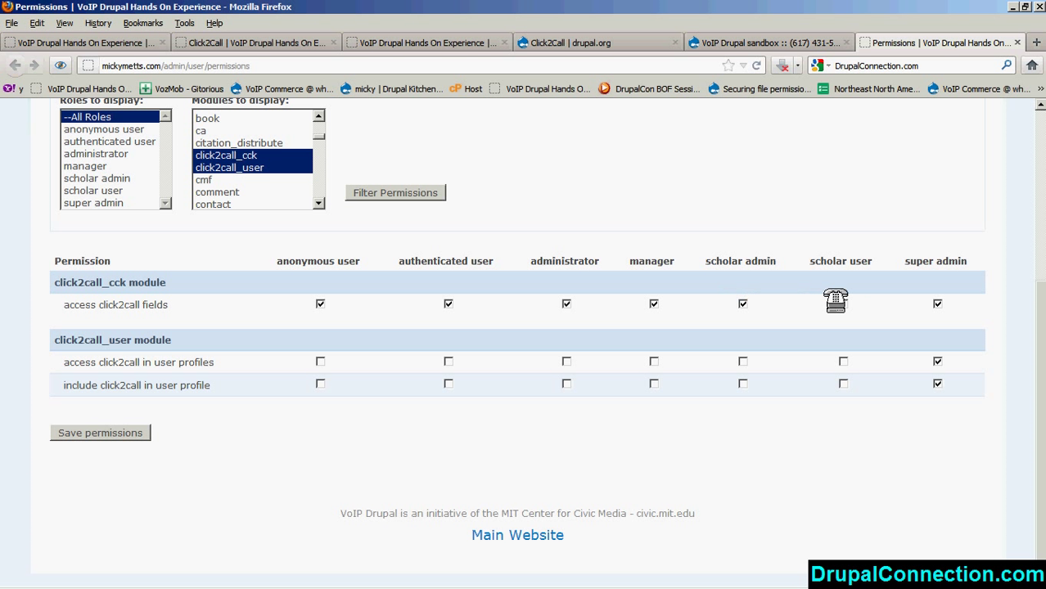
pyautogui.click(843, 304)
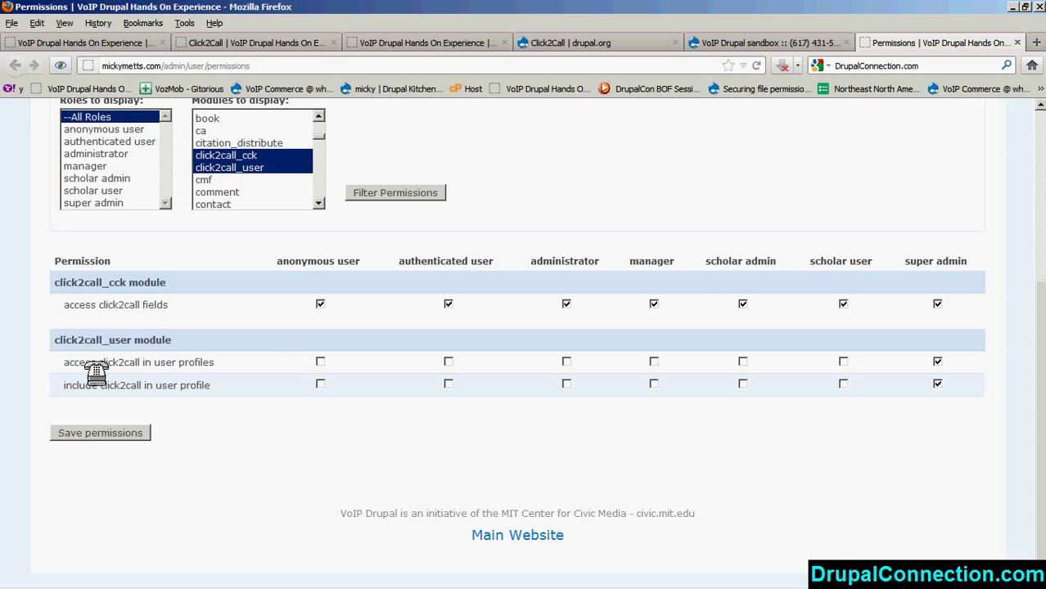
# Step: Grant "access click2call in user profiles" to anonymous user, authenticated user, administrator, manager, scholar admin and scholar user
pyautogui.click(320, 361)
pyautogui.click(447, 361)
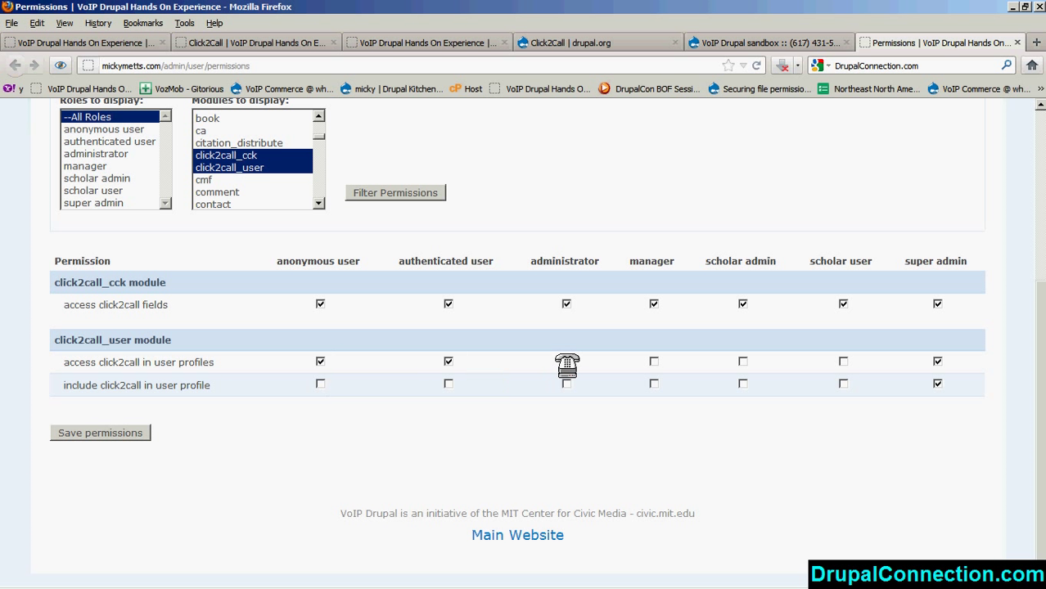
pyautogui.click(566, 361)
pyautogui.click(653, 361)
pyautogui.click(743, 361)
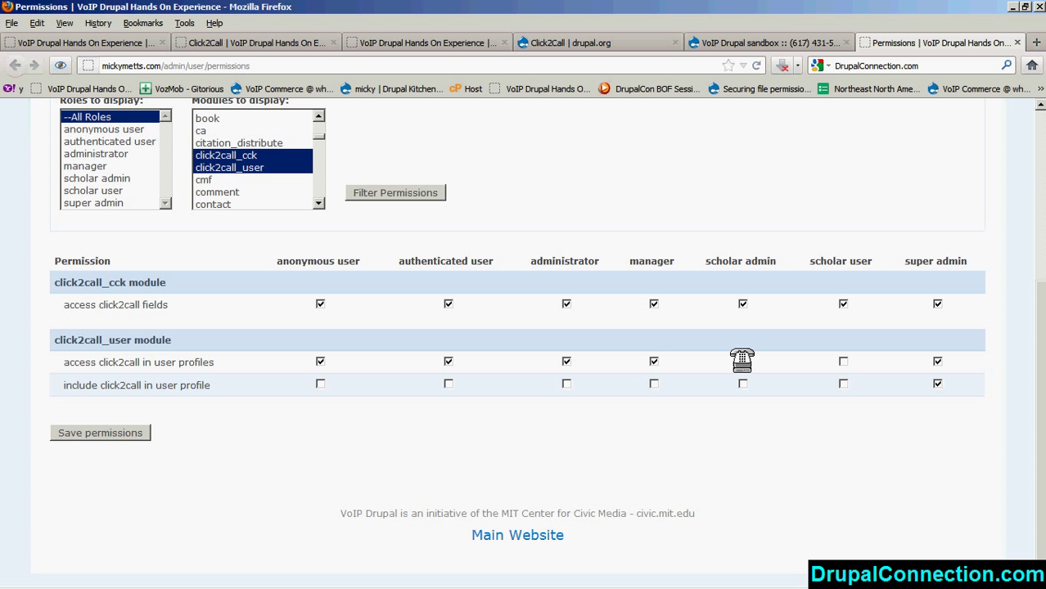
pyautogui.click(843, 361)
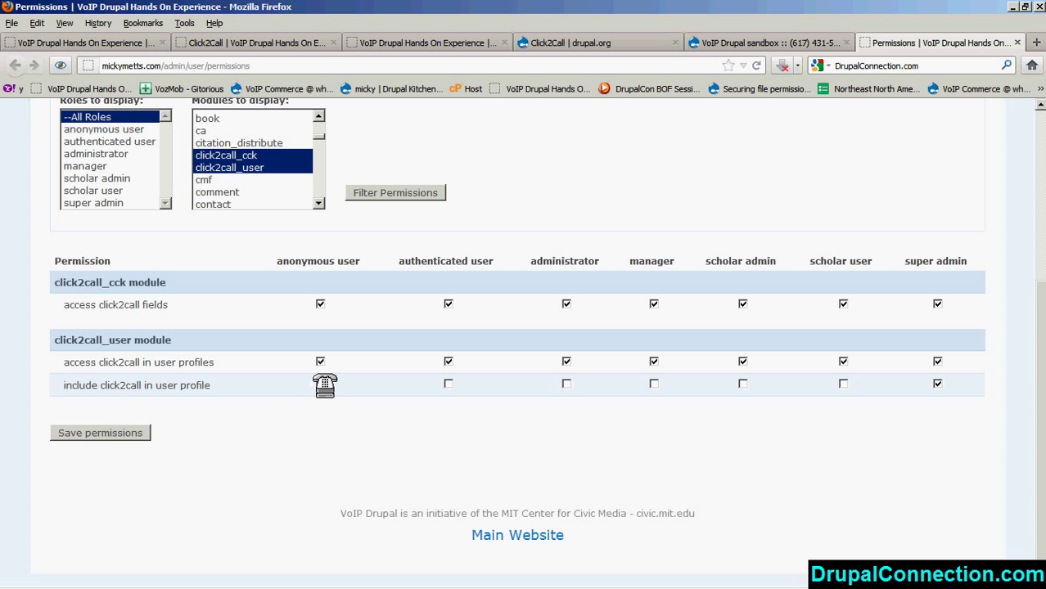
# Step: Grant "include click2call in user profile" to every role from anonymous user through scholar user and save the permissions
pyautogui.click(321, 384)
pyautogui.click(448, 383)
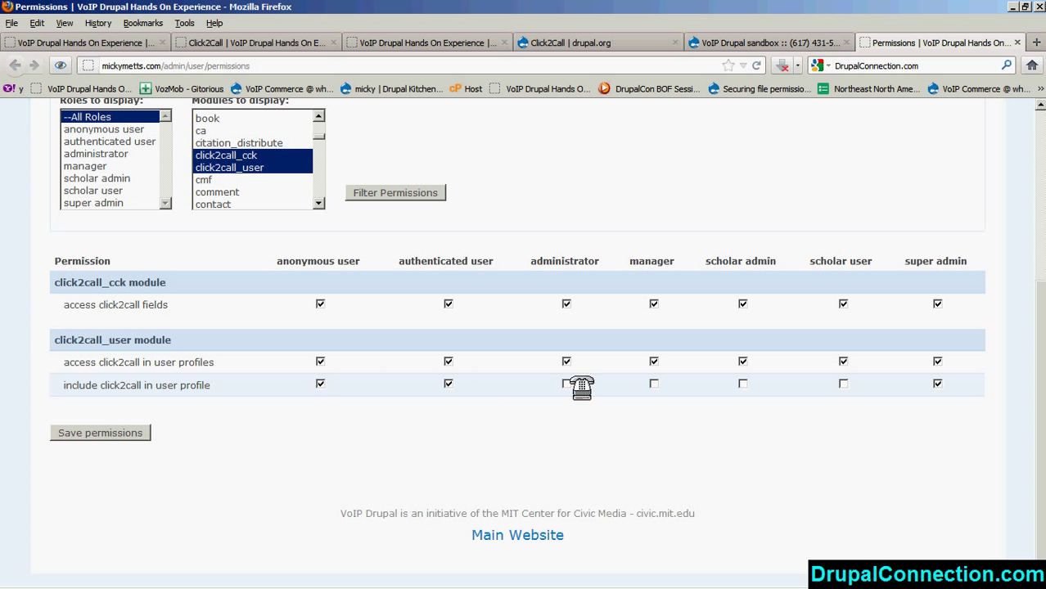
pyautogui.click(565, 384)
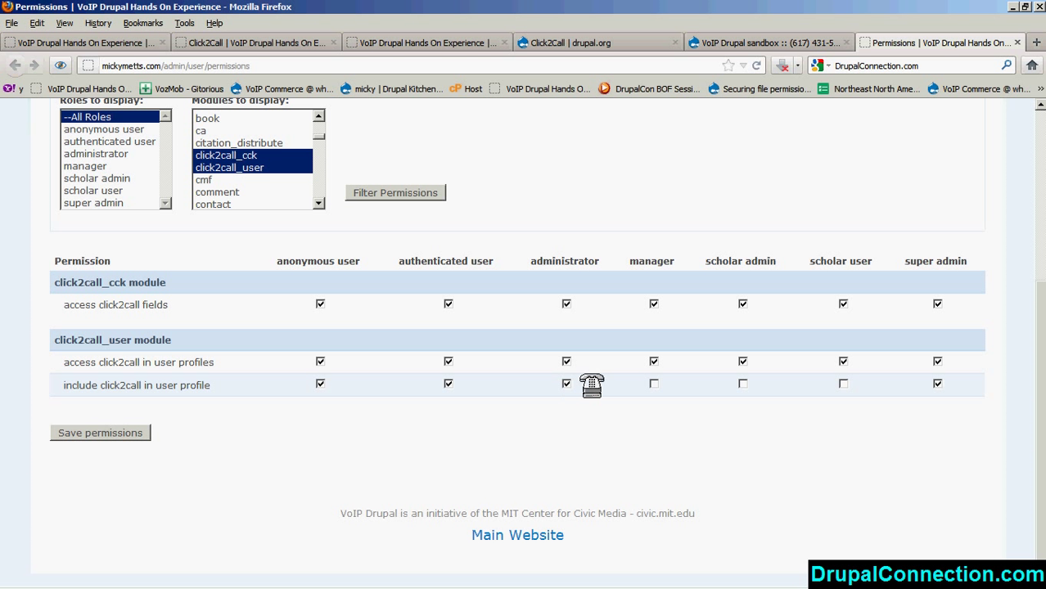
pyautogui.click(653, 384)
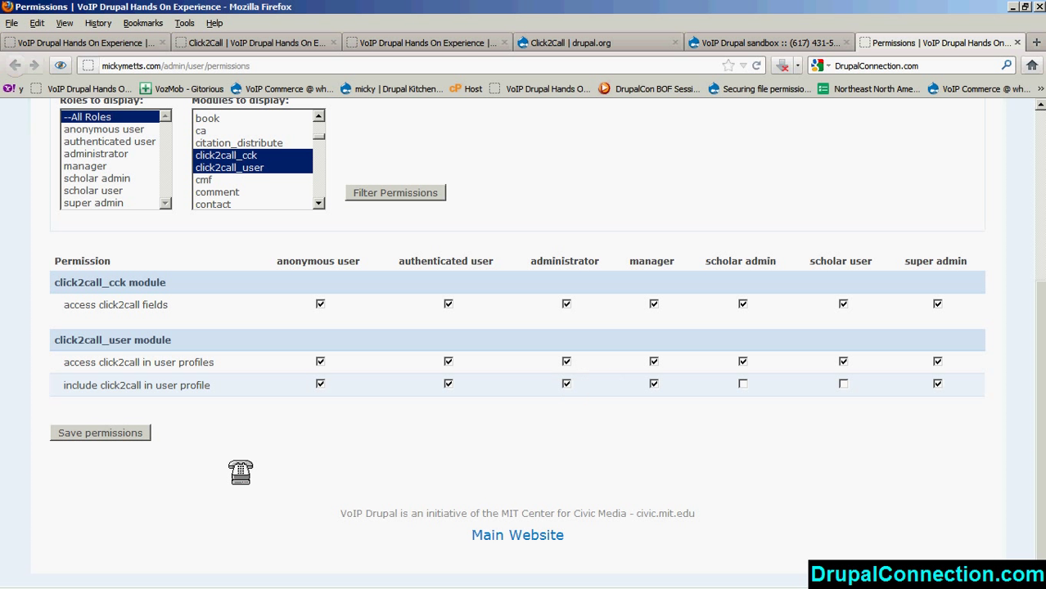
pyautogui.click(742, 383)
pyautogui.click(842, 384)
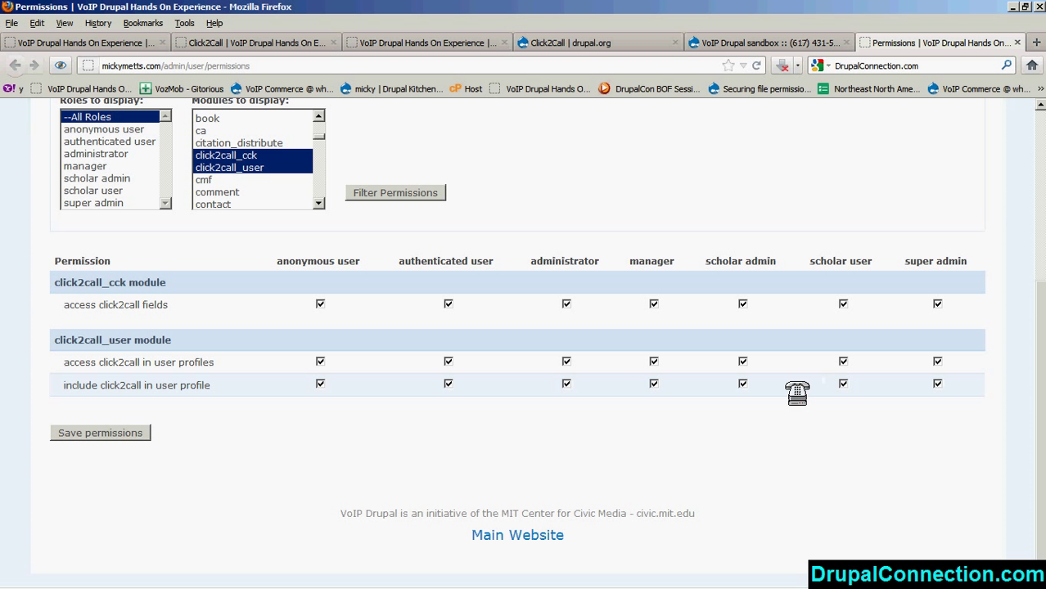
pyautogui.click(121, 432)
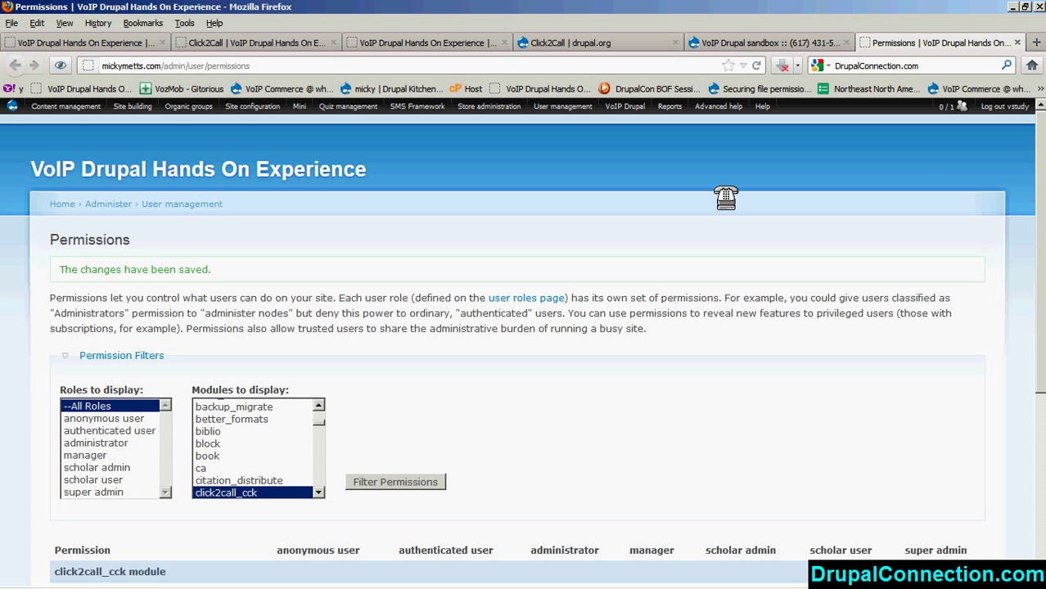
# Step: Switch to the VoIP Drupal sandbox site, request the Create Visual VoIP Scripts page, and log in with the prefilled test account
pyautogui.click(769, 42)
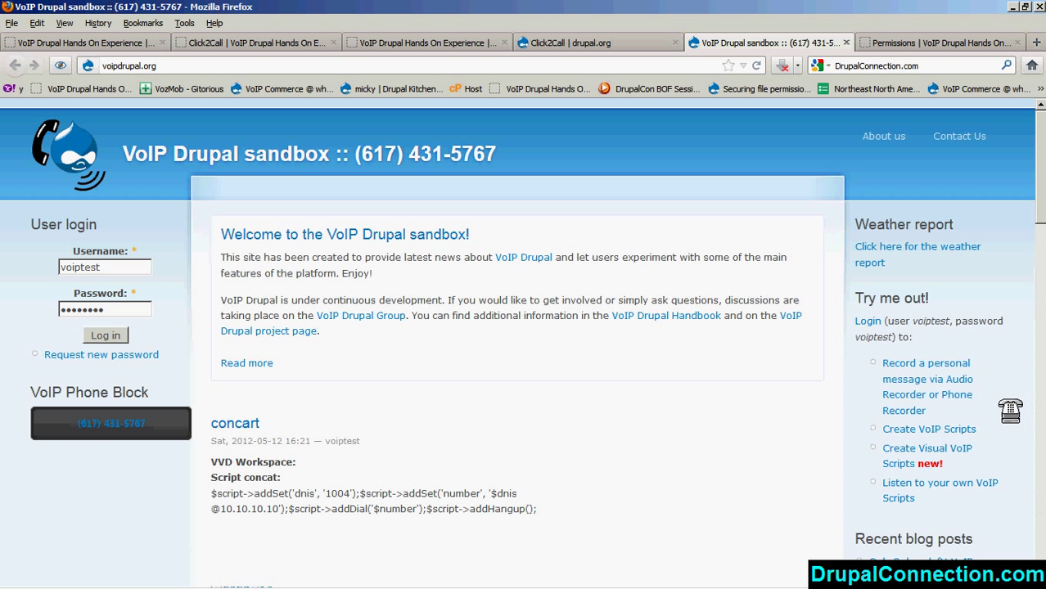
pyautogui.moveTo(882, 321); pyautogui.dragTo(952, 335)
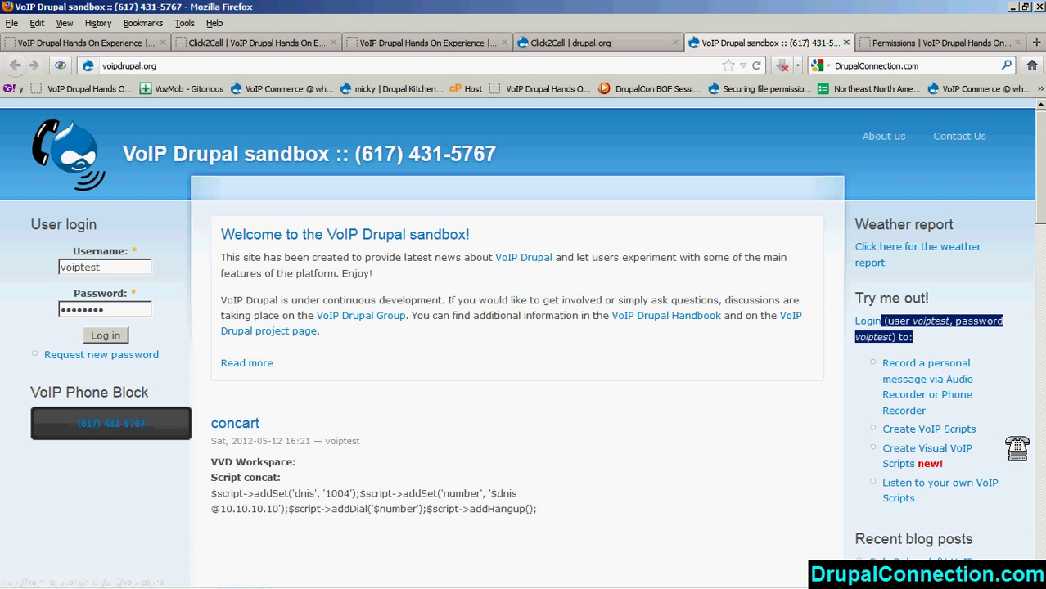
pyautogui.click(941, 447)
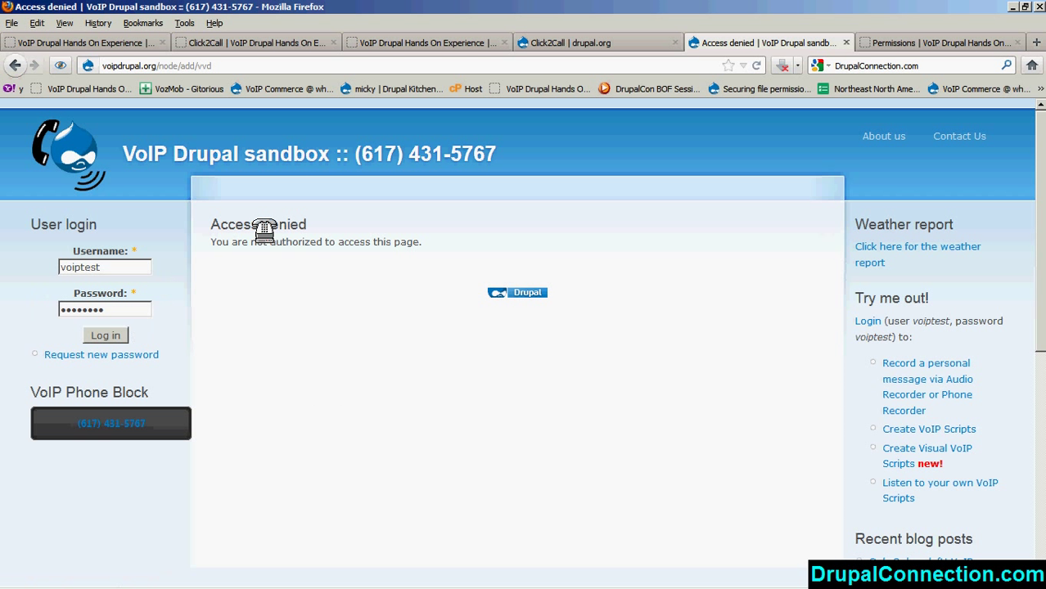
pyautogui.click(110, 337)
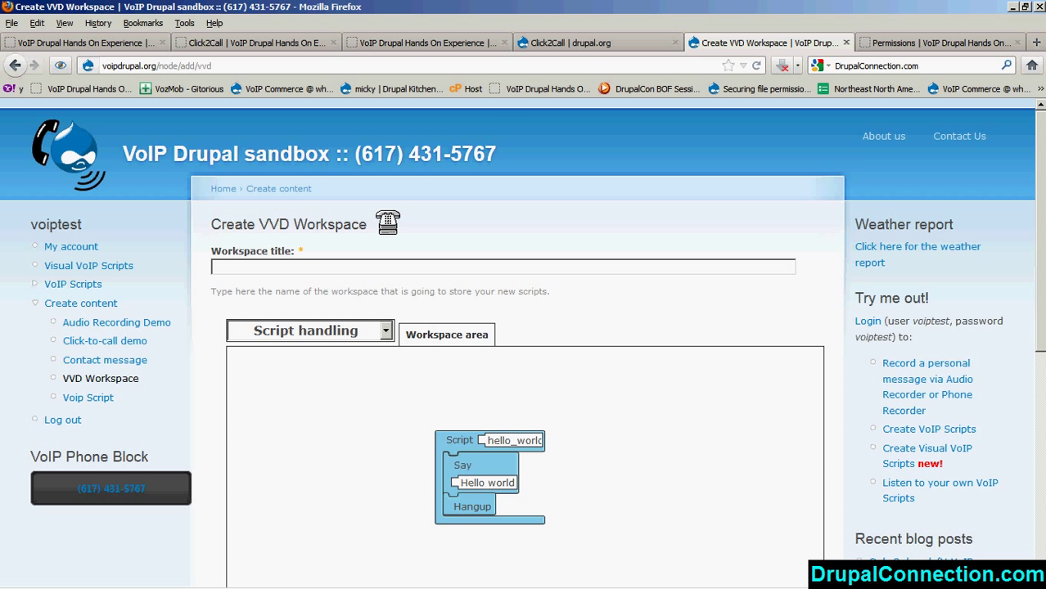
# Step: Look over the Create VVD Workspace form and its sample script, and open the Script handling blocks
pyautogui.scroll(-2, 650, 245)
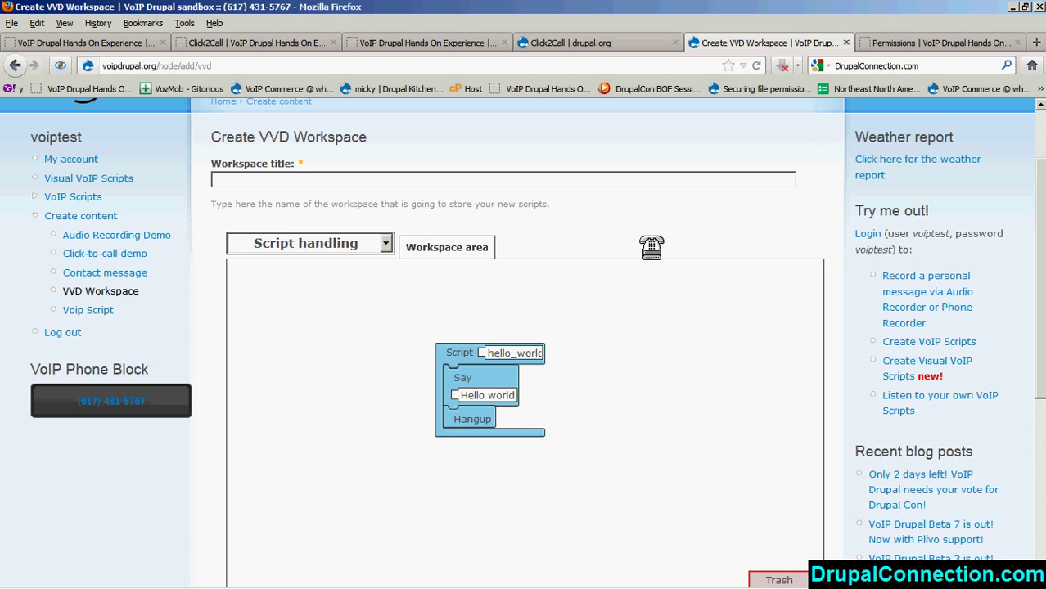
pyautogui.scroll(2, 650, 246)
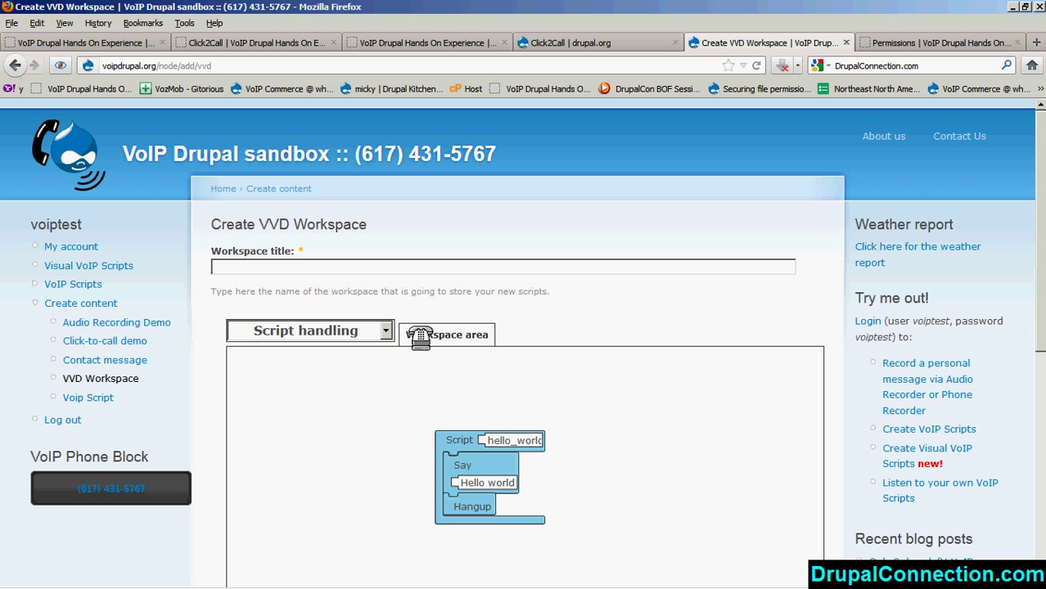
pyautogui.click(381, 331)
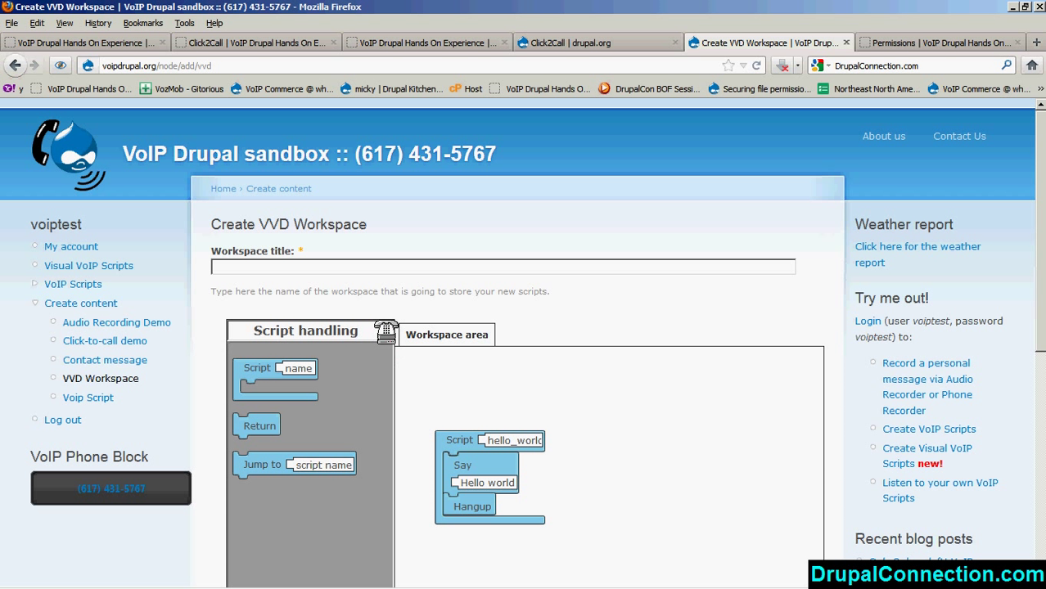
# Step: Insert an Input and output Say block above the existing Say block in the hello_world script
pyautogui.click(382, 330)
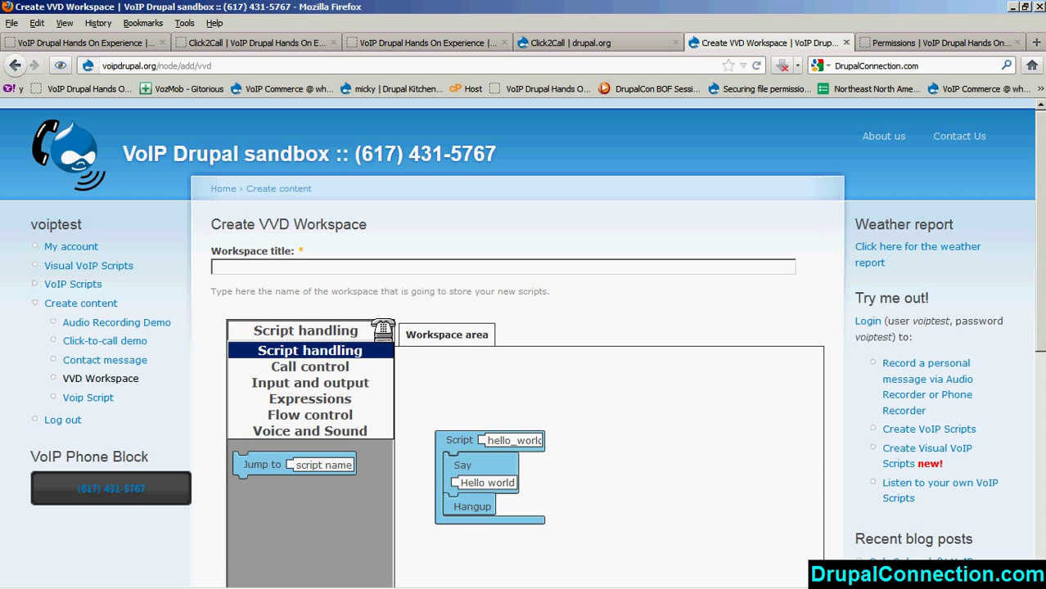
pyautogui.click(352, 364)
pyautogui.click(379, 330)
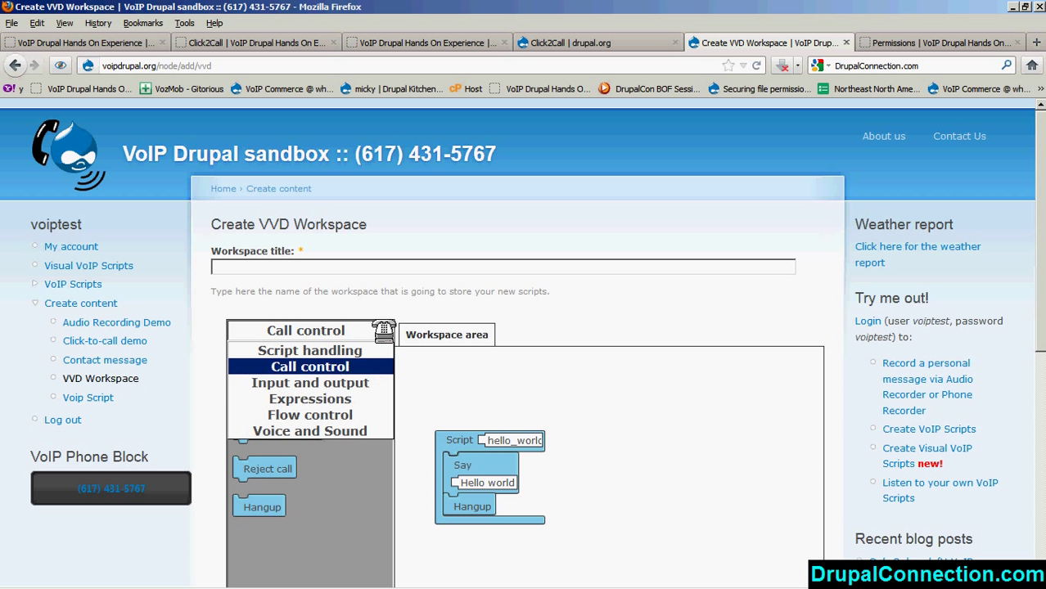
pyautogui.click(359, 382)
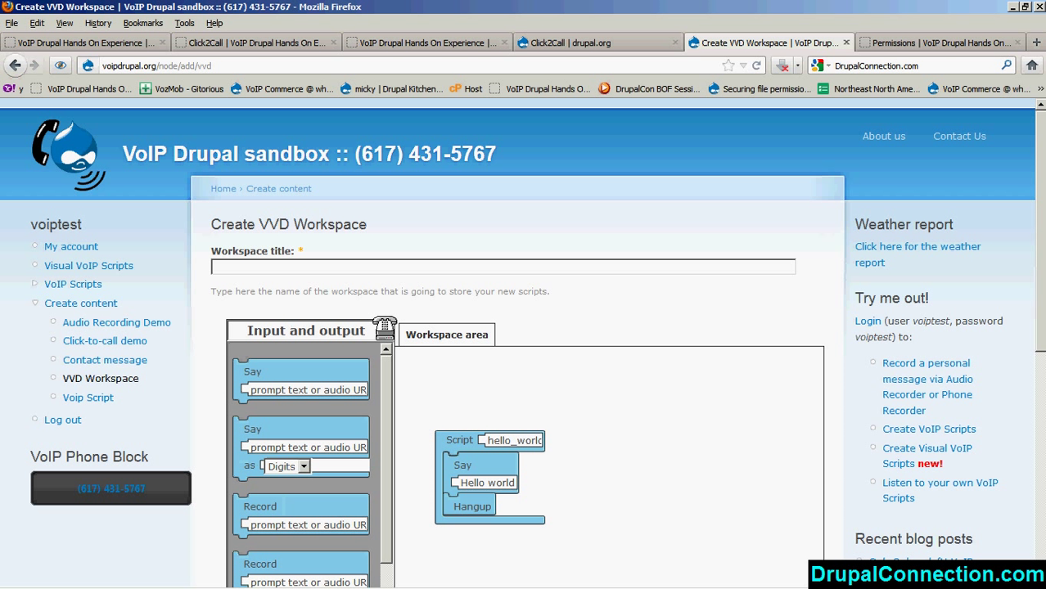
pyautogui.moveTo(289, 370); pyautogui.dragTo(496, 460)
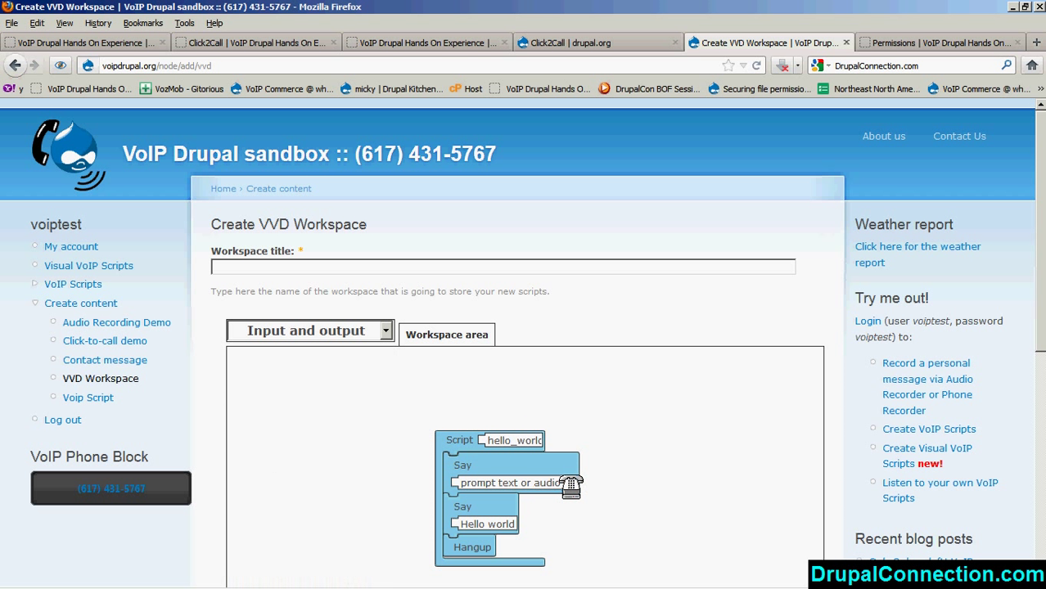
# Step: Add two new Script blocks beside the hello_world script and place a Jump to block inside the upper one
pyautogui.click(382, 328)
pyautogui.click(384, 328)
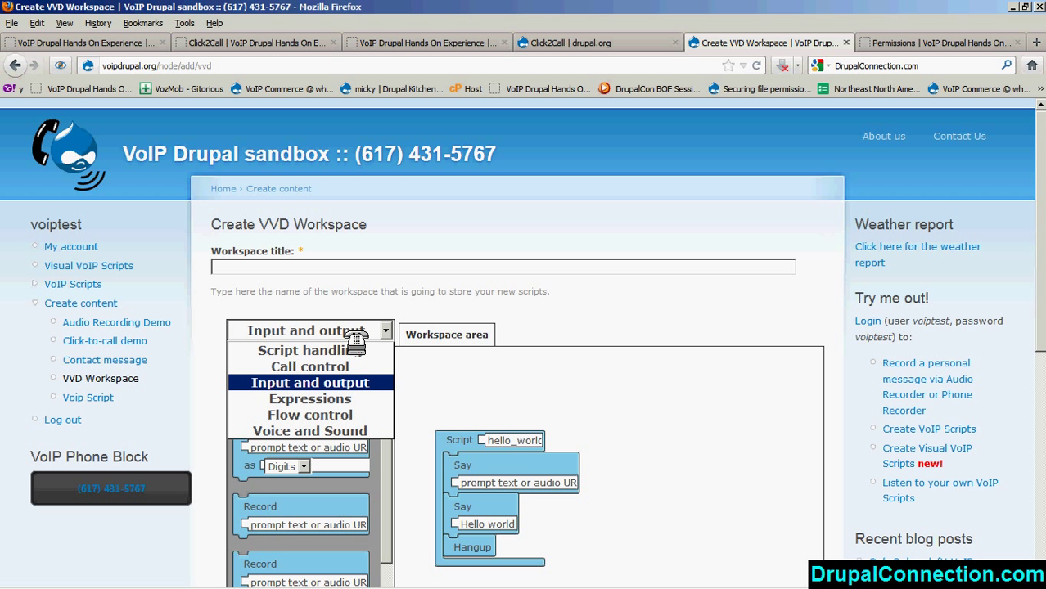
pyautogui.click(320, 350)
pyautogui.moveTo(262, 367); pyautogui.dragTo(658, 391)
pyautogui.click(291, 332)
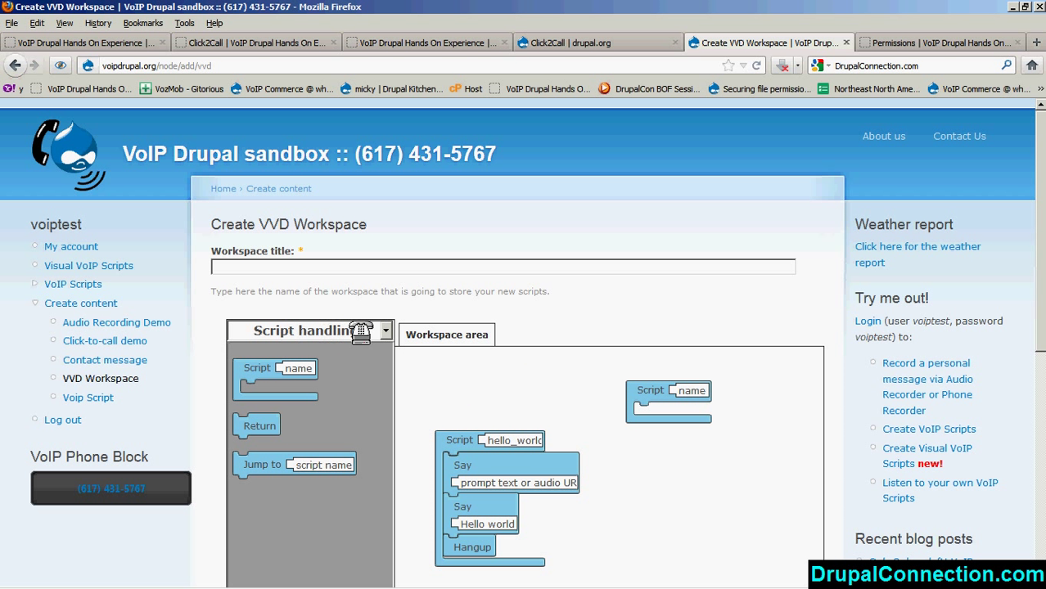
pyautogui.moveTo(248, 370); pyautogui.dragTo(726, 465)
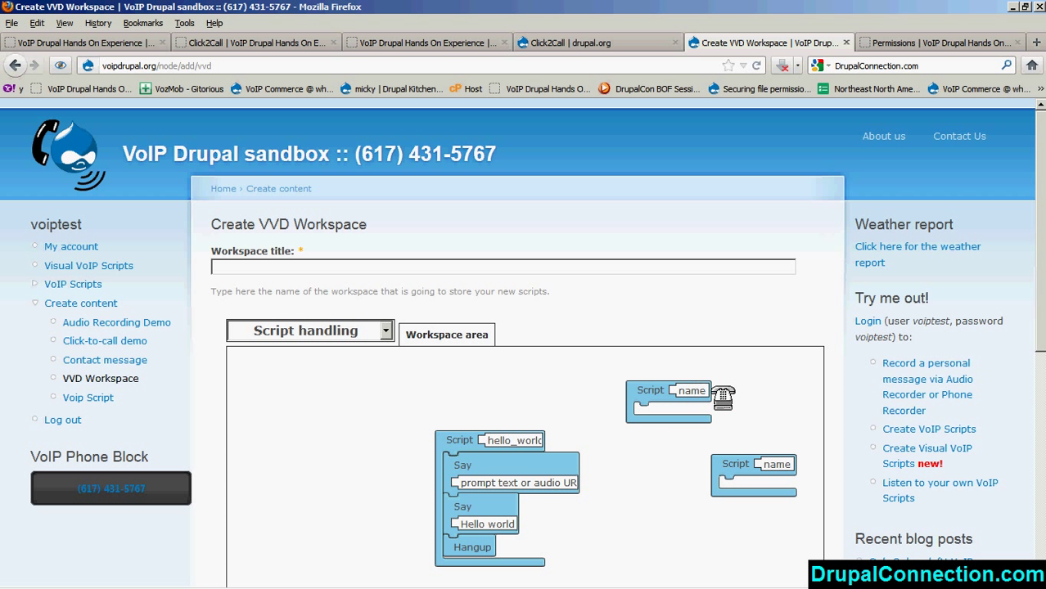
pyautogui.click(385, 331)
pyautogui.moveTo(284, 461); pyautogui.dragTo(684, 410)
# Step: Examine the Voice and Sound blocks and the voices offered by the Set voice block
pyautogui.click(345, 330)
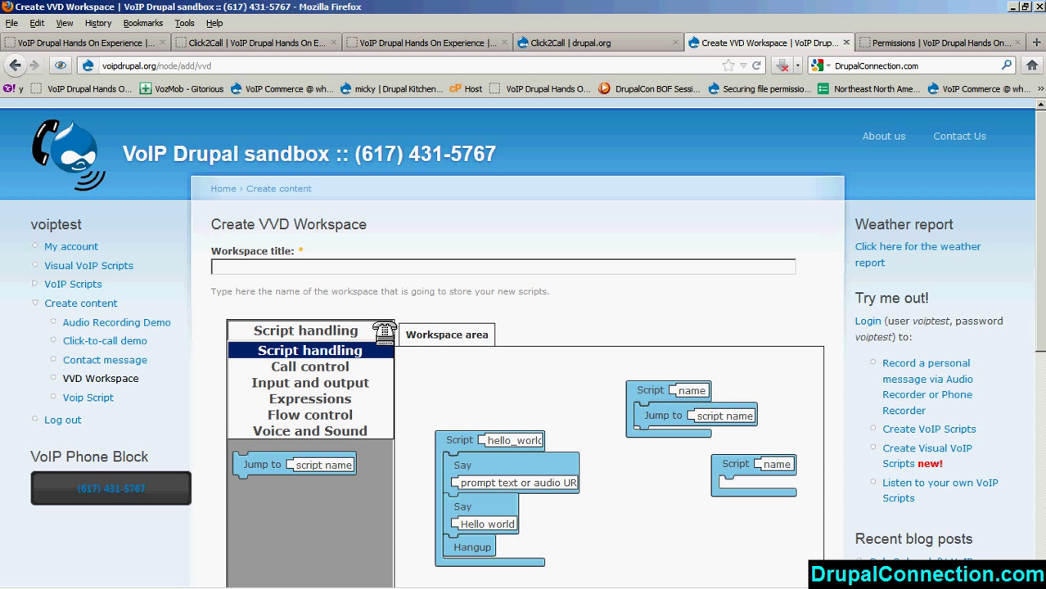
pyautogui.click(315, 425)
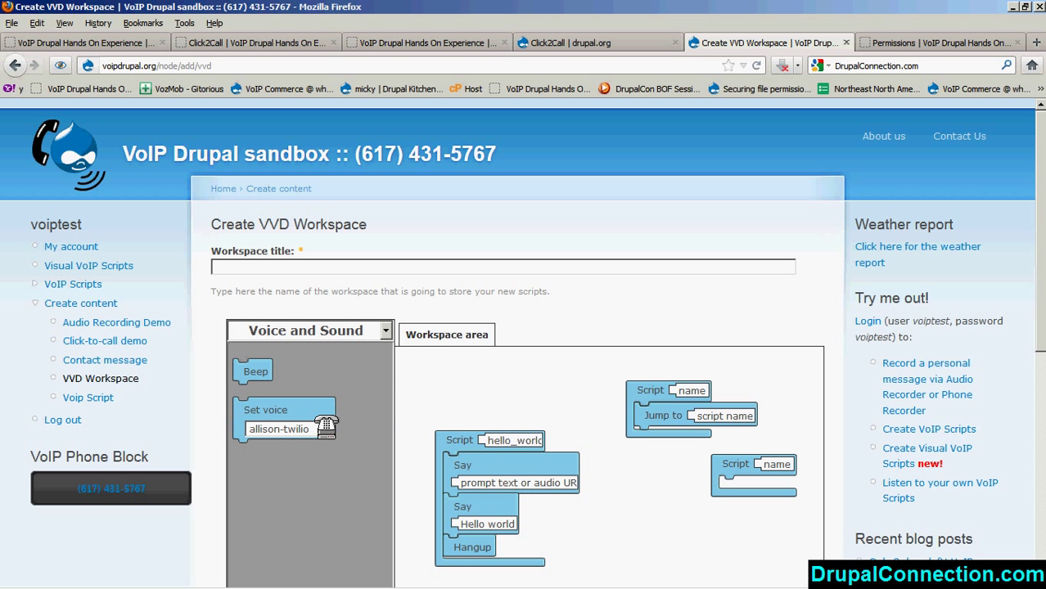
pyautogui.click(327, 425)
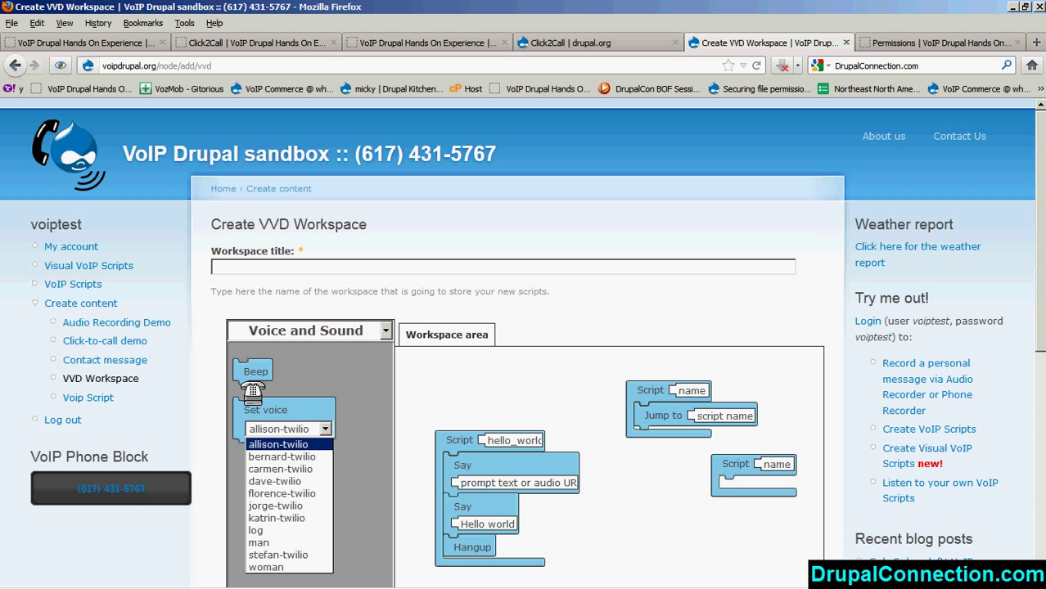
pyautogui.click(737, 407)
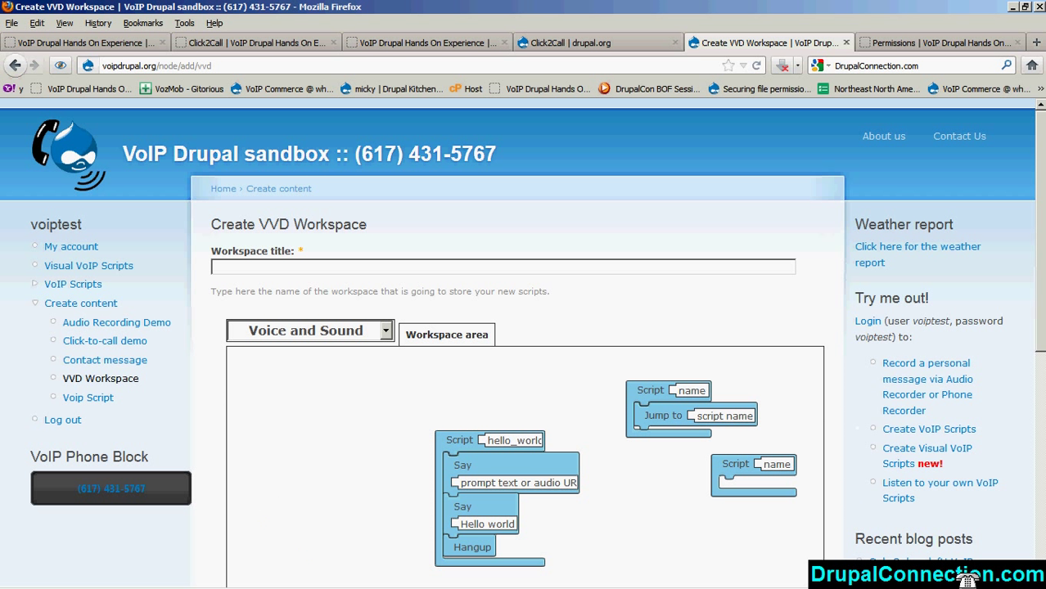